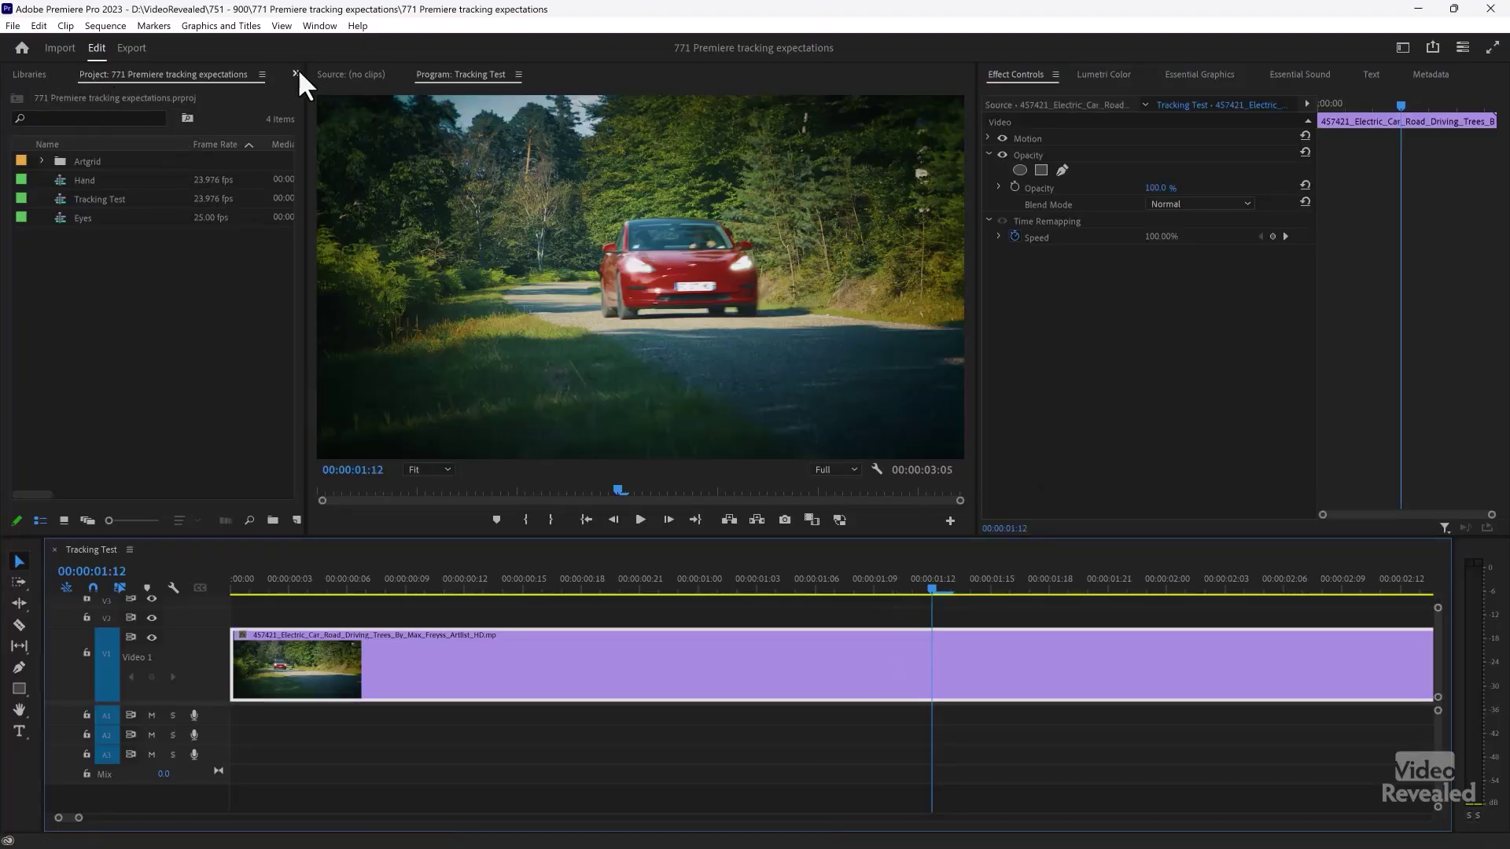
# Apply Gaussian Blur to the car clip and move a rectangle mask onto the road below the car.
pyautogui.click(295, 72)
pyautogui.click(370, 92)
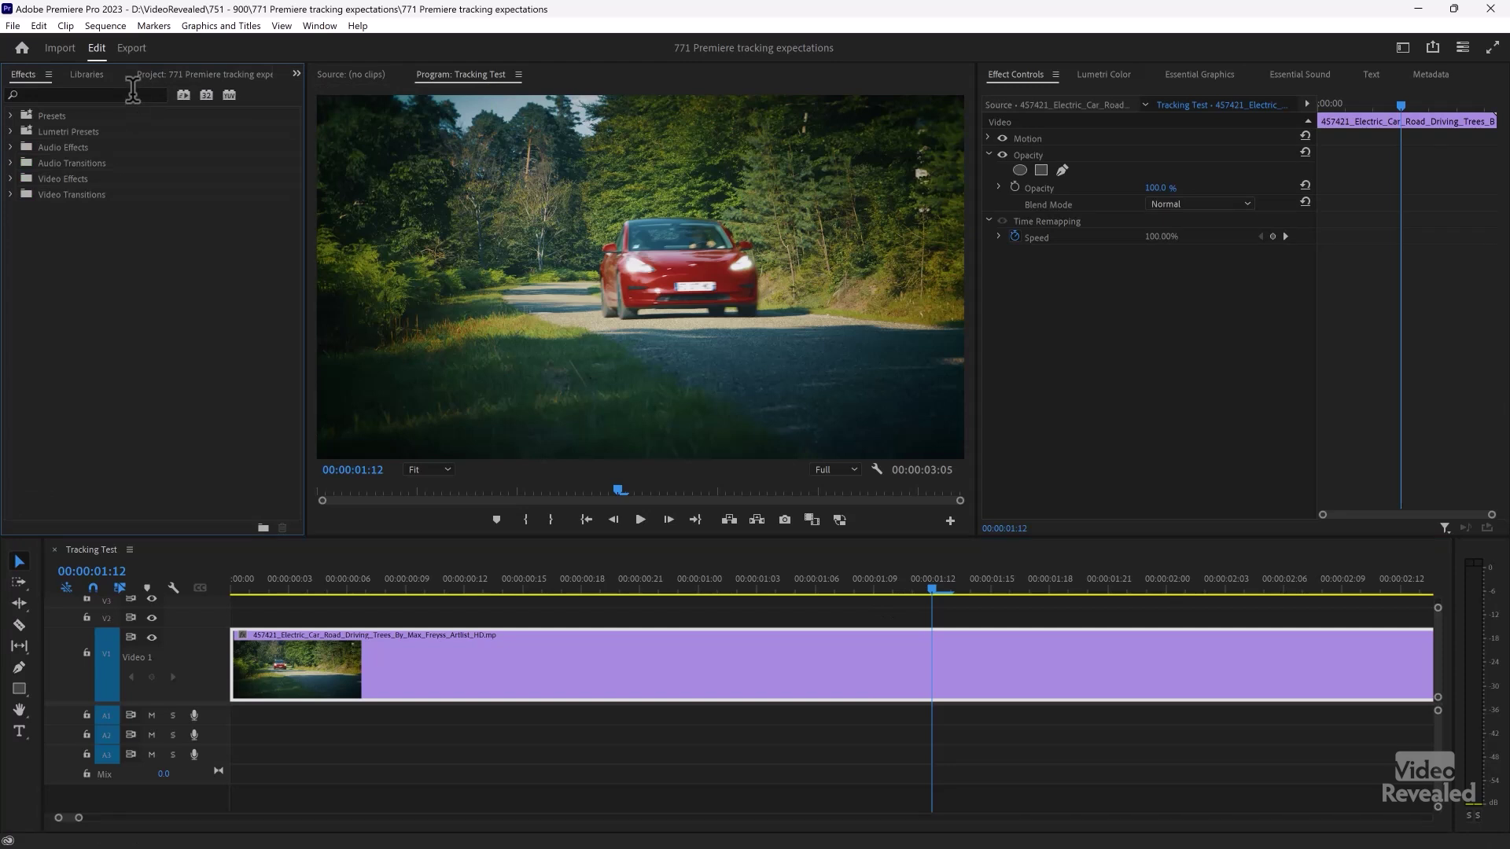
pyautogui.write('gauss')
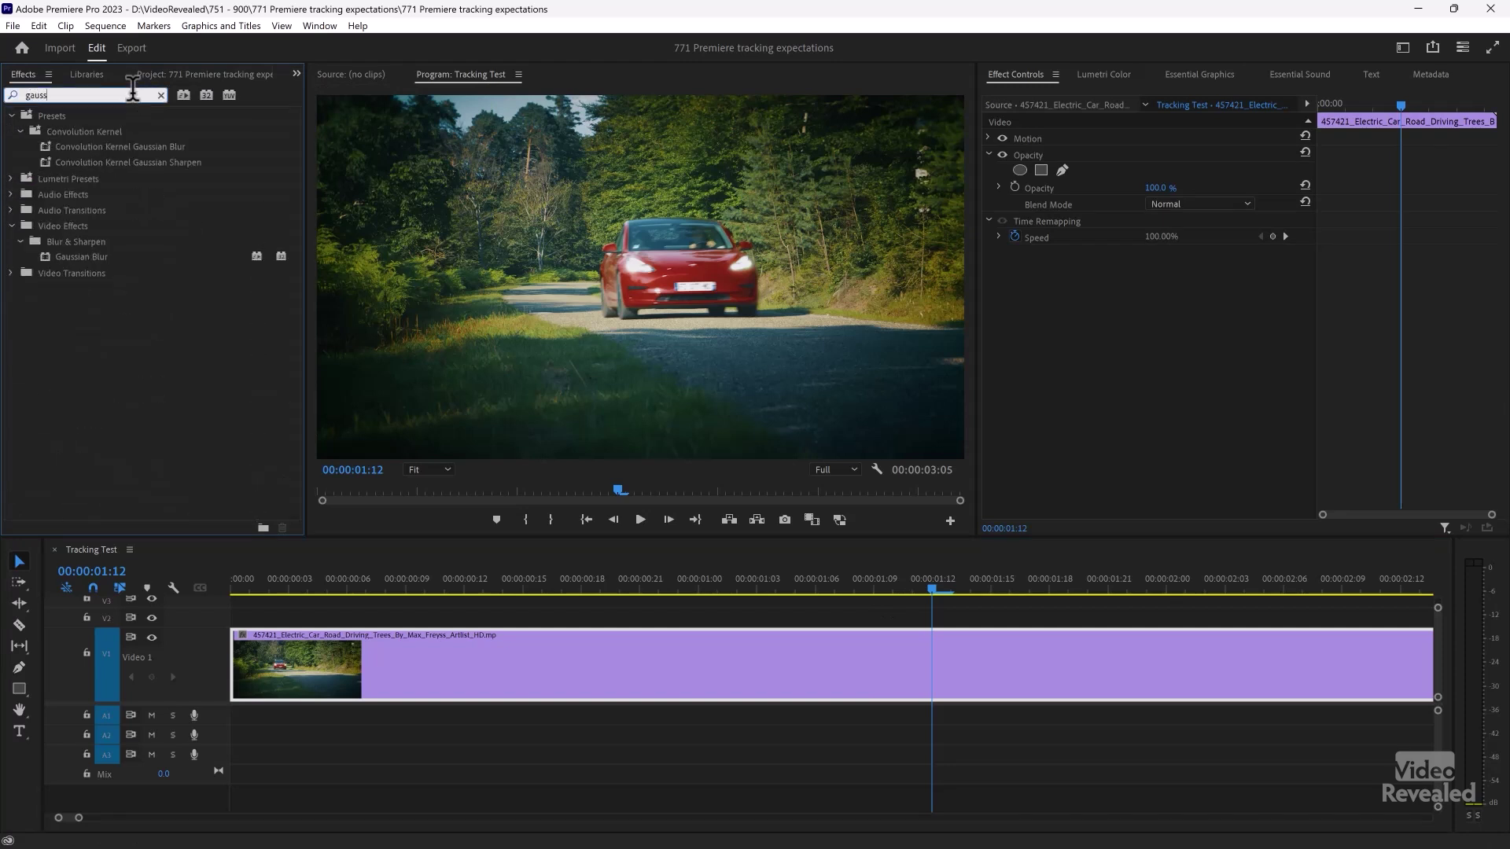
pyautogui.moveTo(44, 257); pyautogui.dragTo(886, 277)
pyautogui.click(1041, 269)
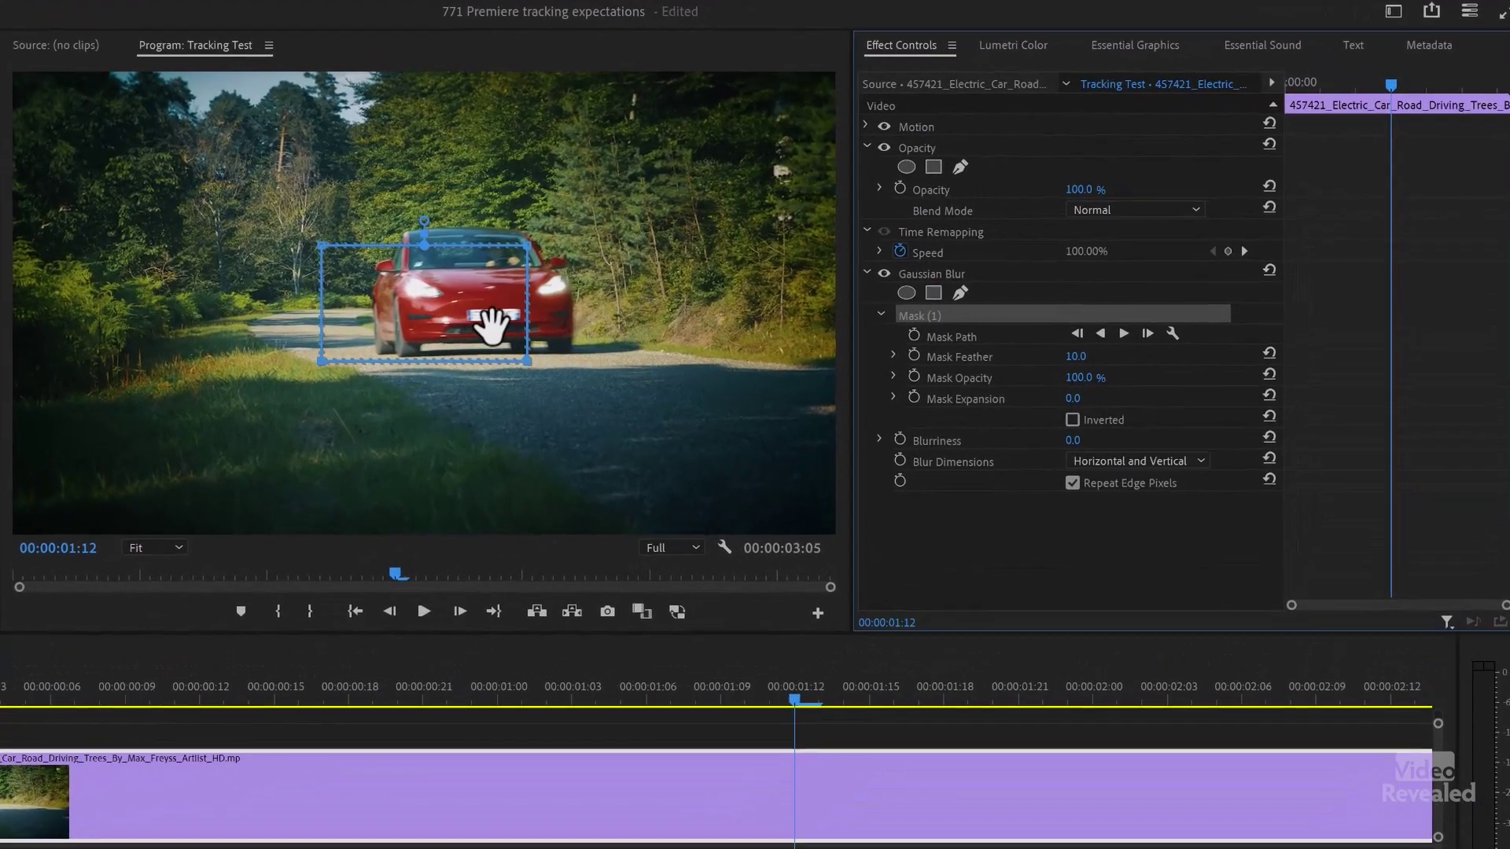
pyautogui.moveTo(491, 327); pyautogui.dragTo(622, 375)
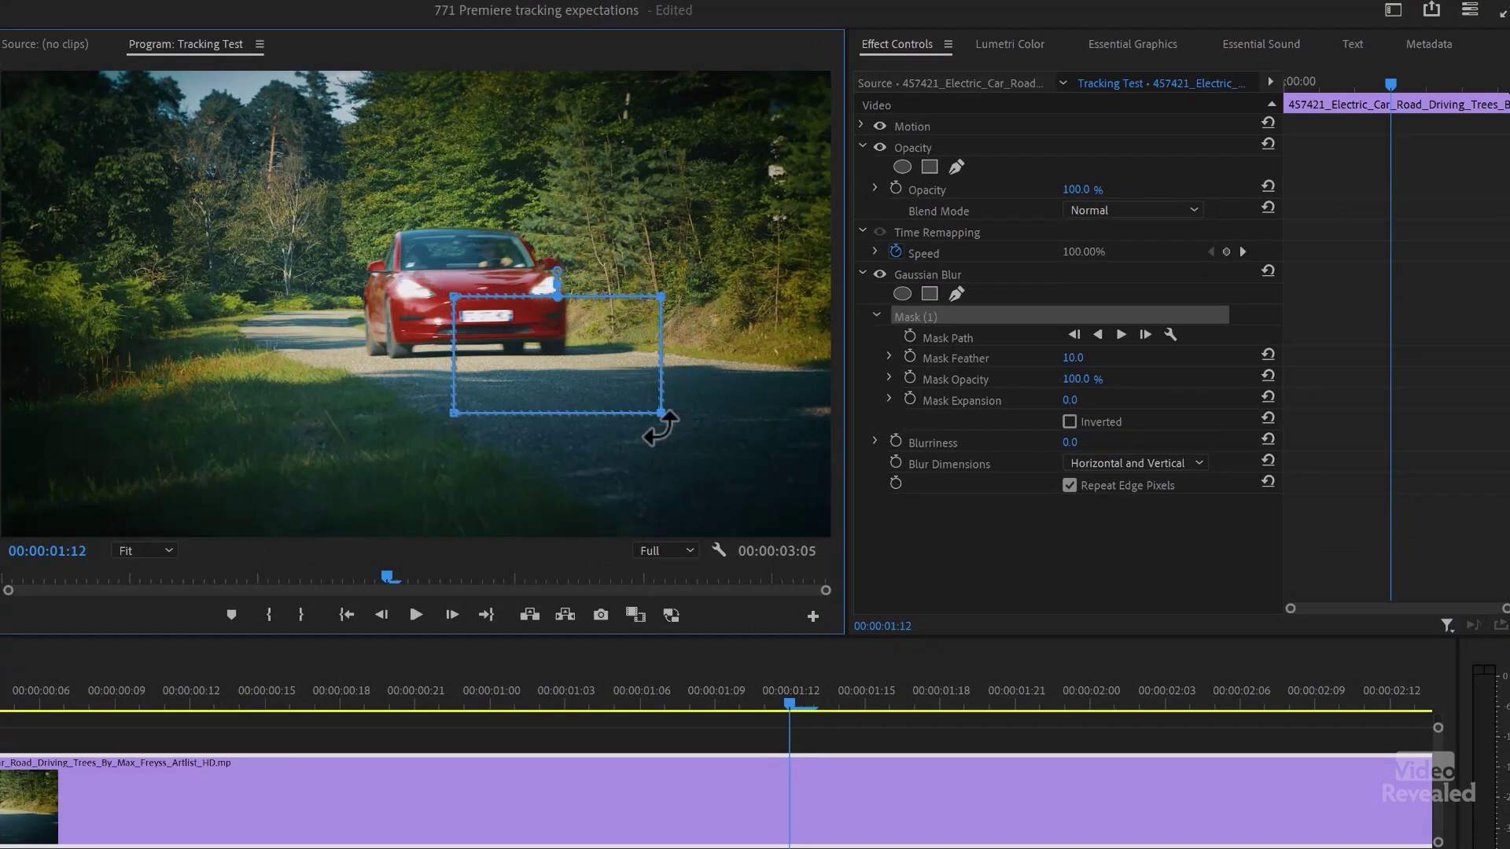
# Tighten the blur mask around the licence plate and track it forward through the clip.
pyautogui.moveTo(659, 412); pyautogui.dragTo(517, 337)
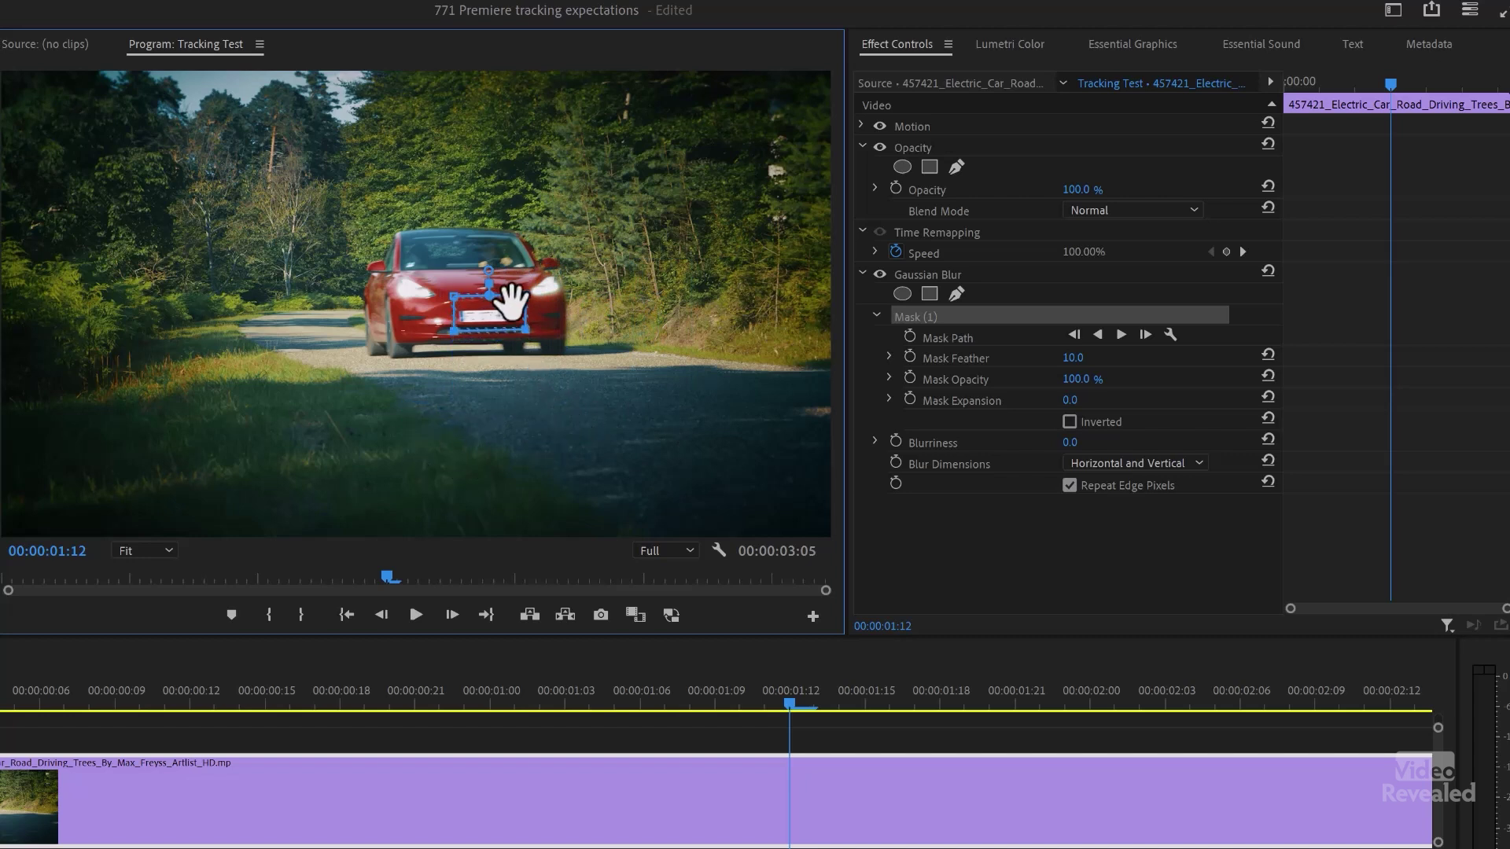
pyautogui.moveTo(523, 295); pyautogui.dragTo(505, 311)
pyautogui.click(1121, 335)
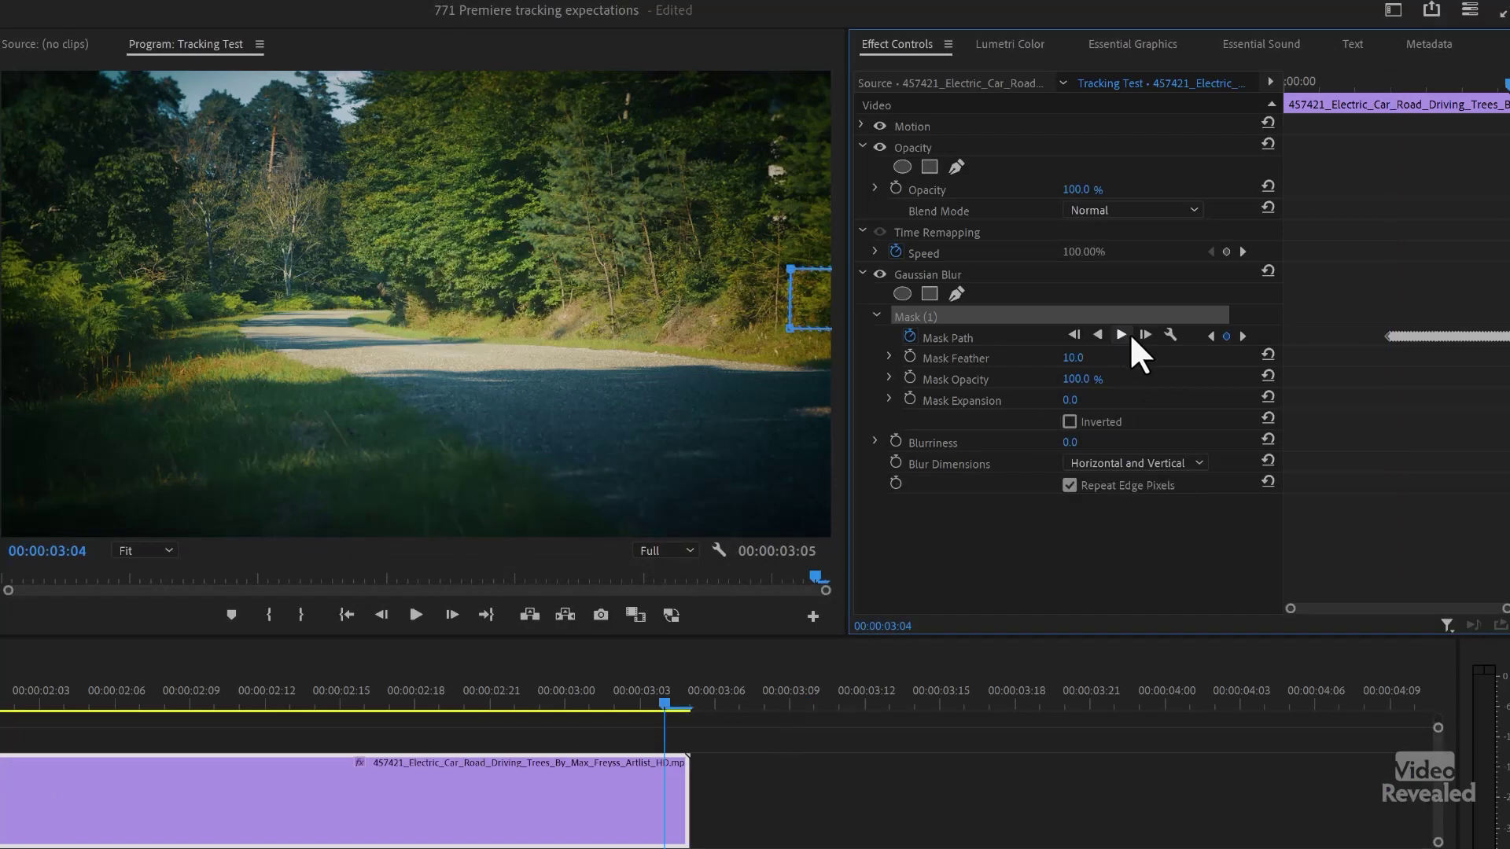
# Scrub back one frame past the start and begin tracking the plate mask backward.
pyautogui.moveTo(1373, 89)
pyautogui.mouseDown()
pyautogui.moveTo(1351, 79)
pyautogui.moveTo(1432, 88)
pyautogui.moveTo(1389, 102)
pyautogui.mouseUp()
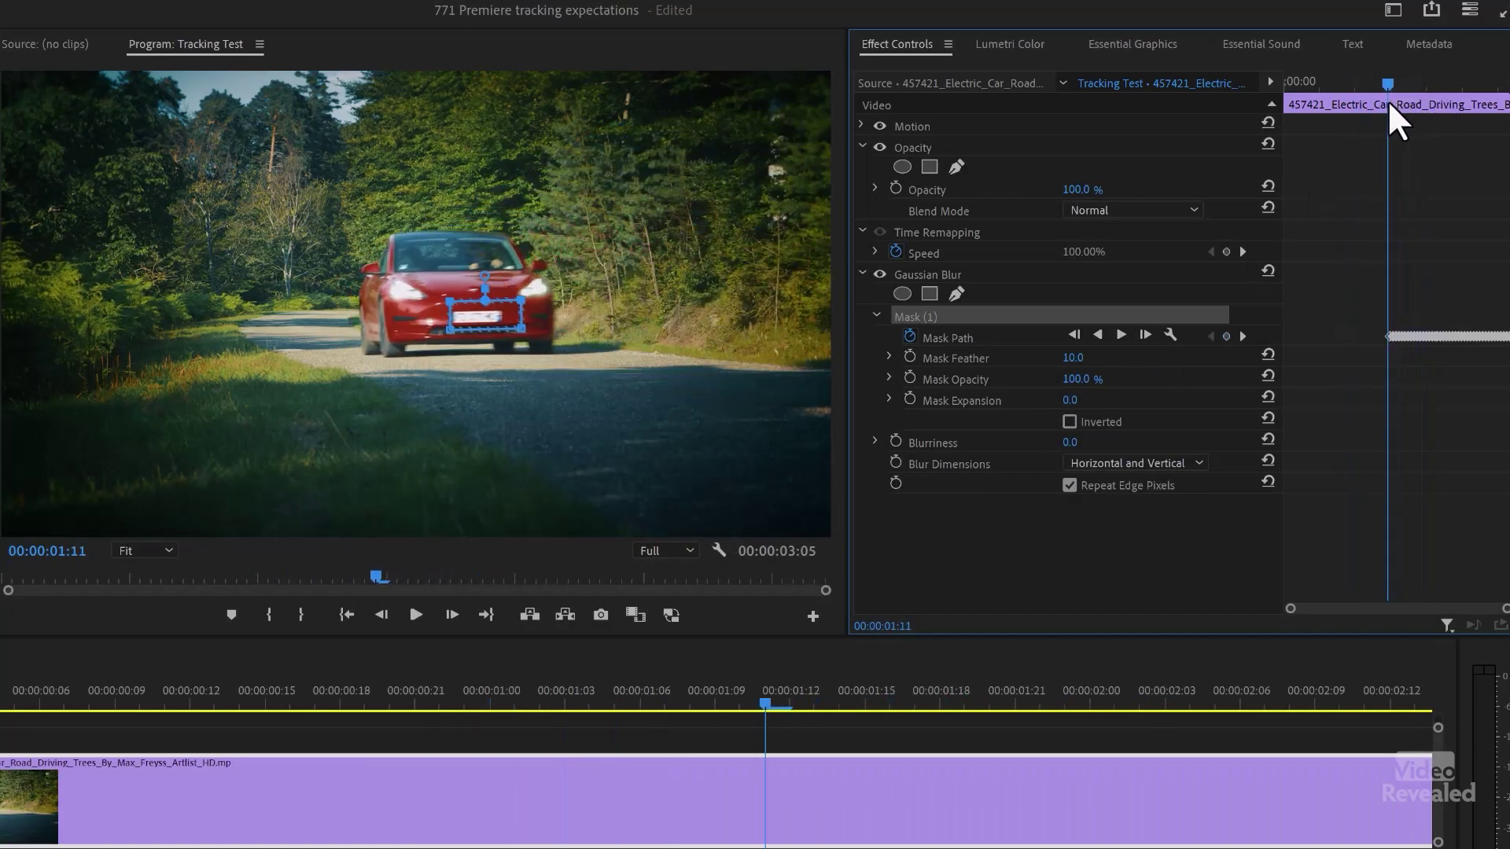
pyautogui.press('Right')
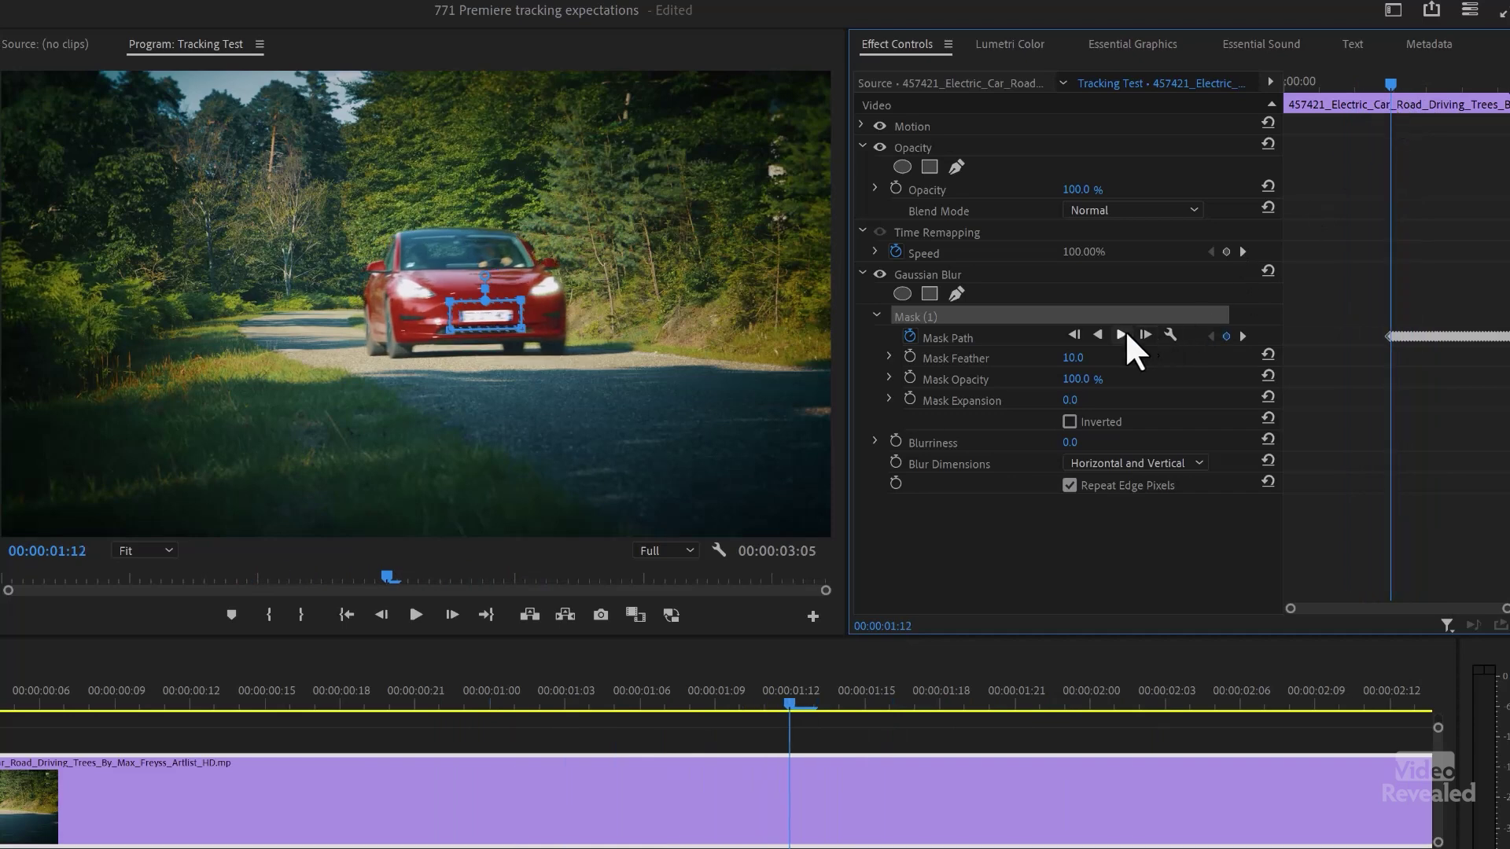
pyautogui.click(1099, 334)
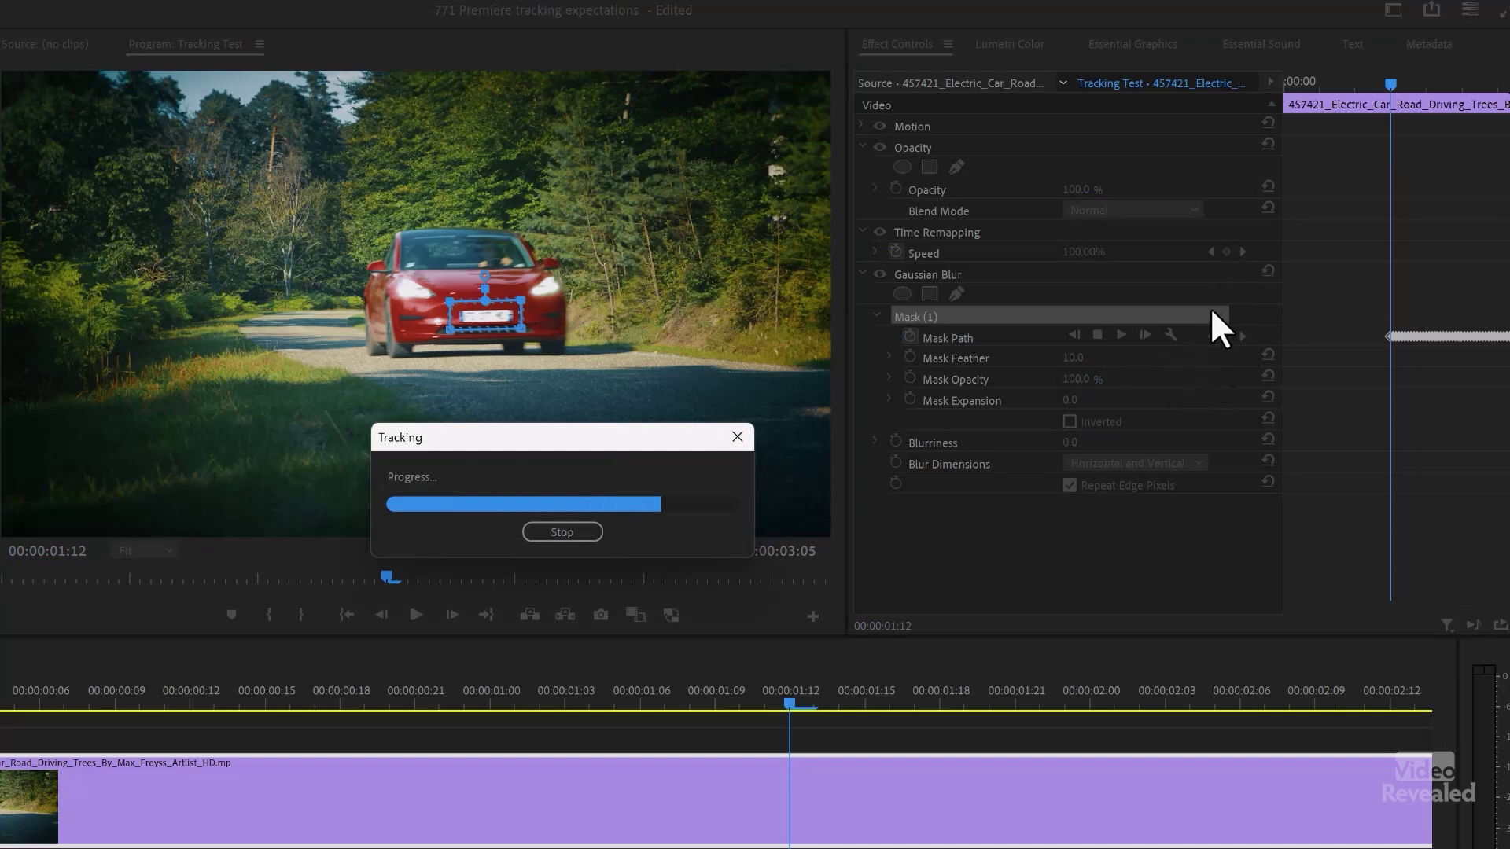
# Scrub and play the Tracking Test sequence to review the tracked licence-plate blur.
pyautogui.moveTo(1340, 82); pyautogui.dragTo(1401, 80)
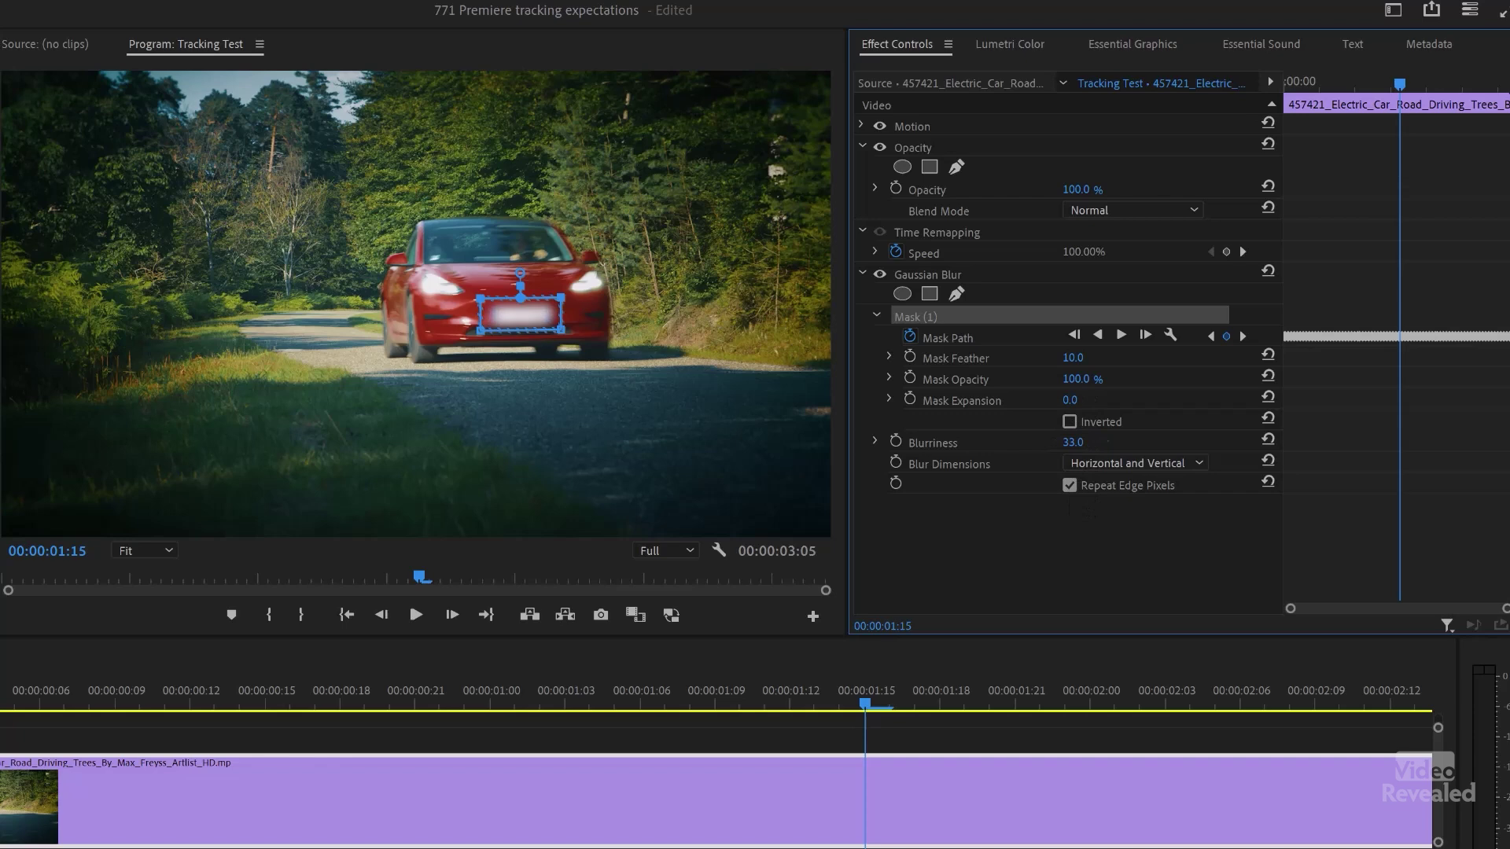
pyautogui.click(568, 752)
pyautogui.moveTo(541, 695); pyautogui.dragTo(300, 719)
pyautogui.press('space')
pyautogui.moveTo(512, 701)
pyautogui.mouseDown()
pyautogui.moveTo(276, 707)
pyautogui.moveTo(495, 704)
pyautogui.mouseUp()
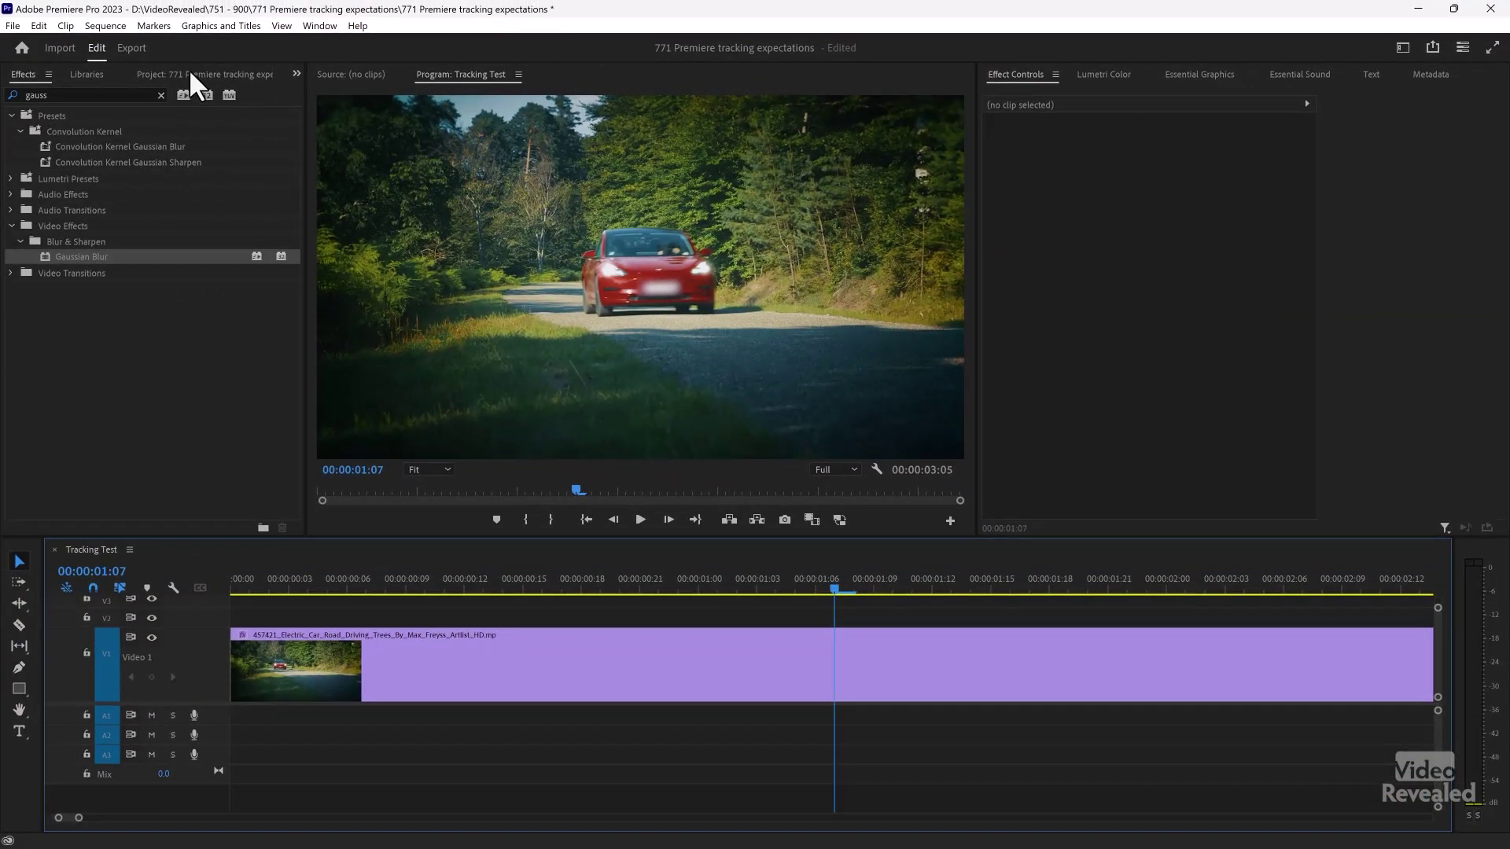
pyautogui.click(187, 75)
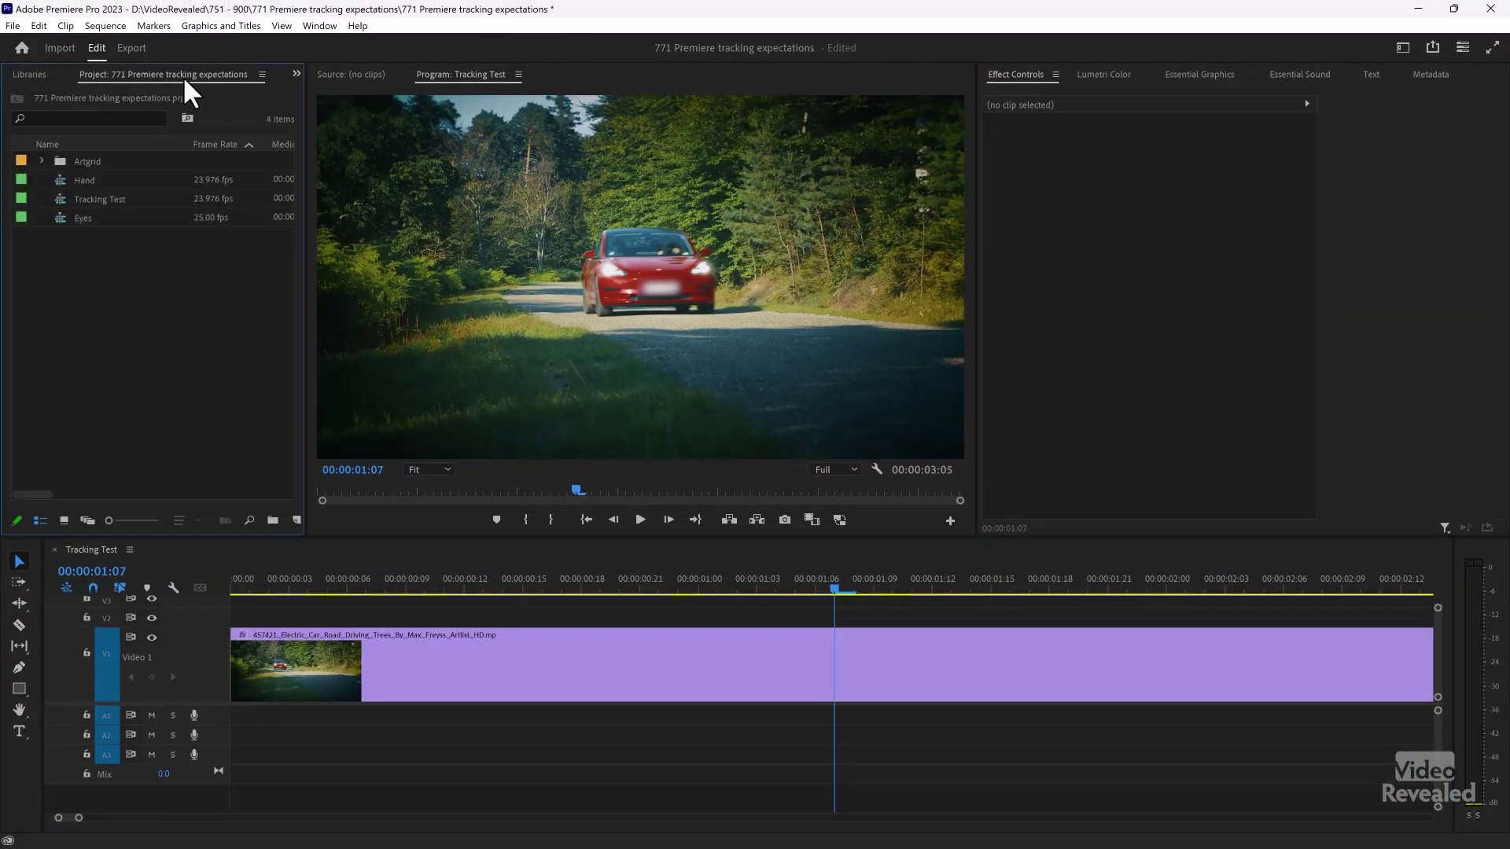
# Open the Eyes sequence and play the eyes clip from the start.
pyautogui.doubleClick(58, 221)
pyautogui.moveTo(222, 580); pyautogui.dragTo(232, 582)
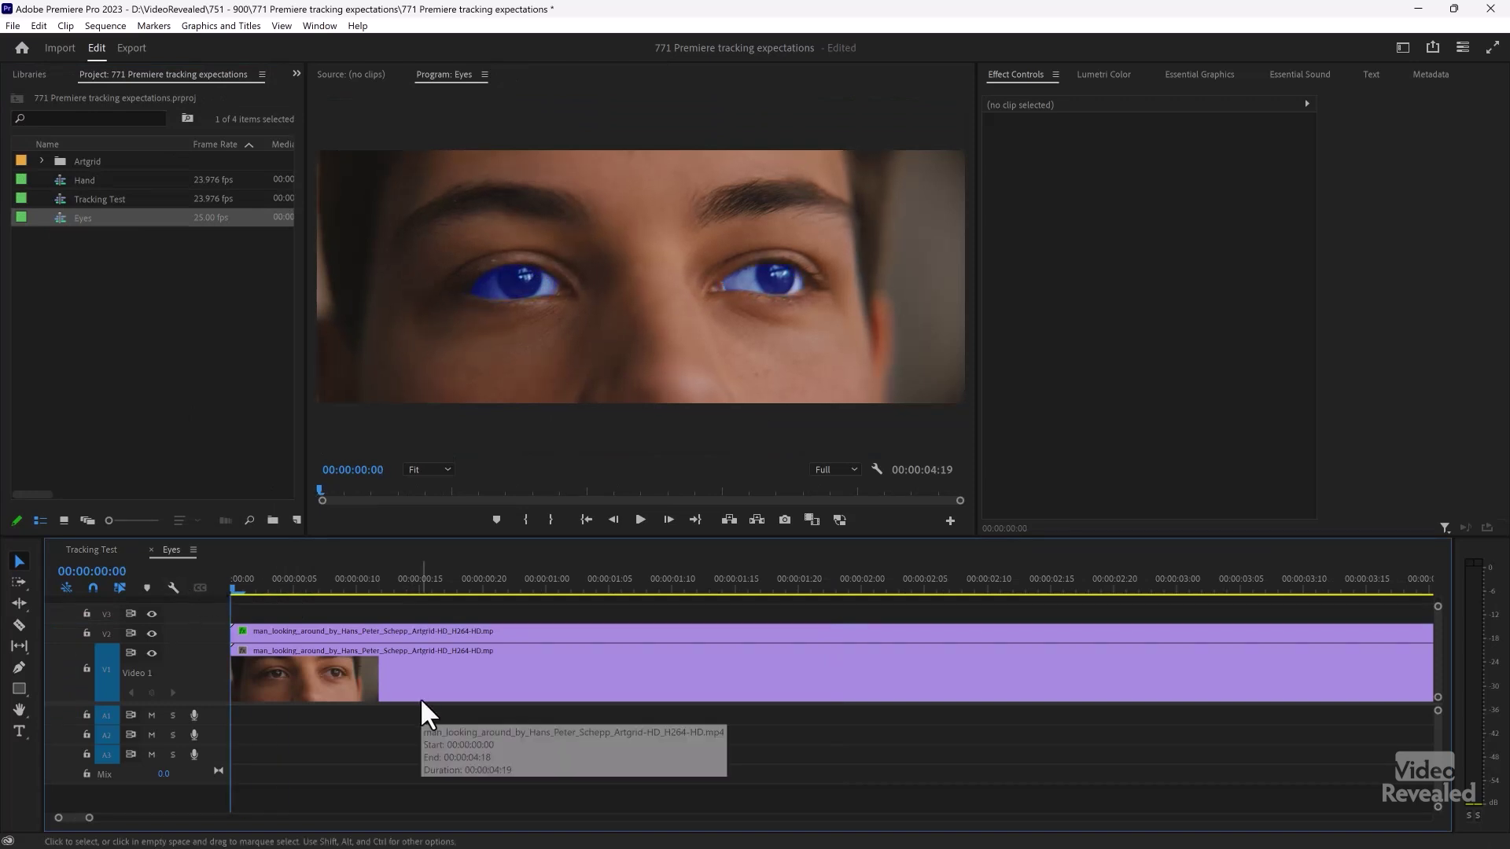
pyautogui.press('space')
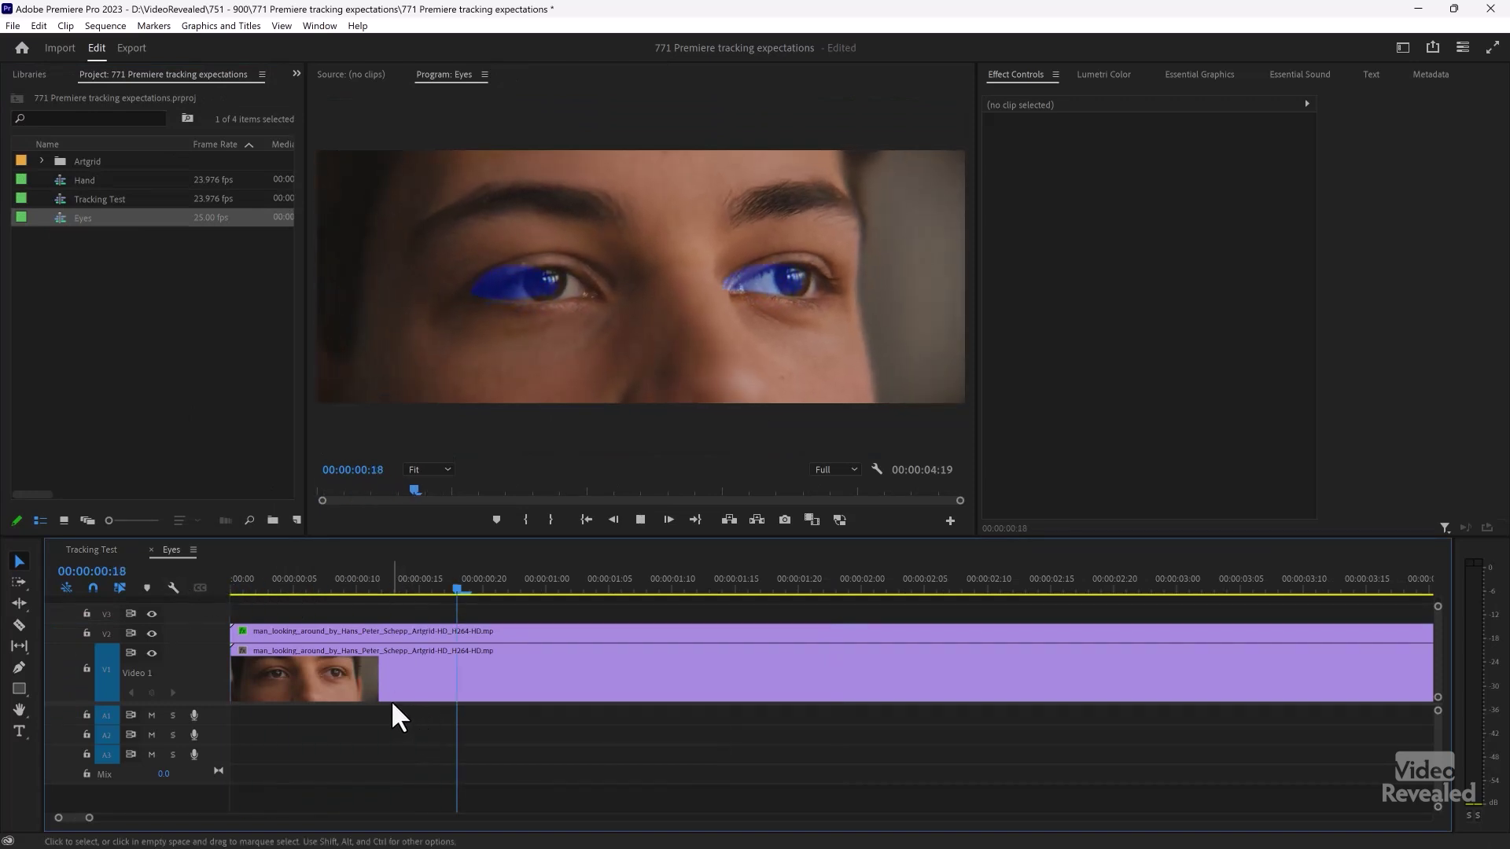
pyautogui.press('space')
# Return to the first frame, select the tinted eyes clip on V2 and show its track.
pyautogui.moveTo(450, 586); pyautogui.dragTo(202, 594)
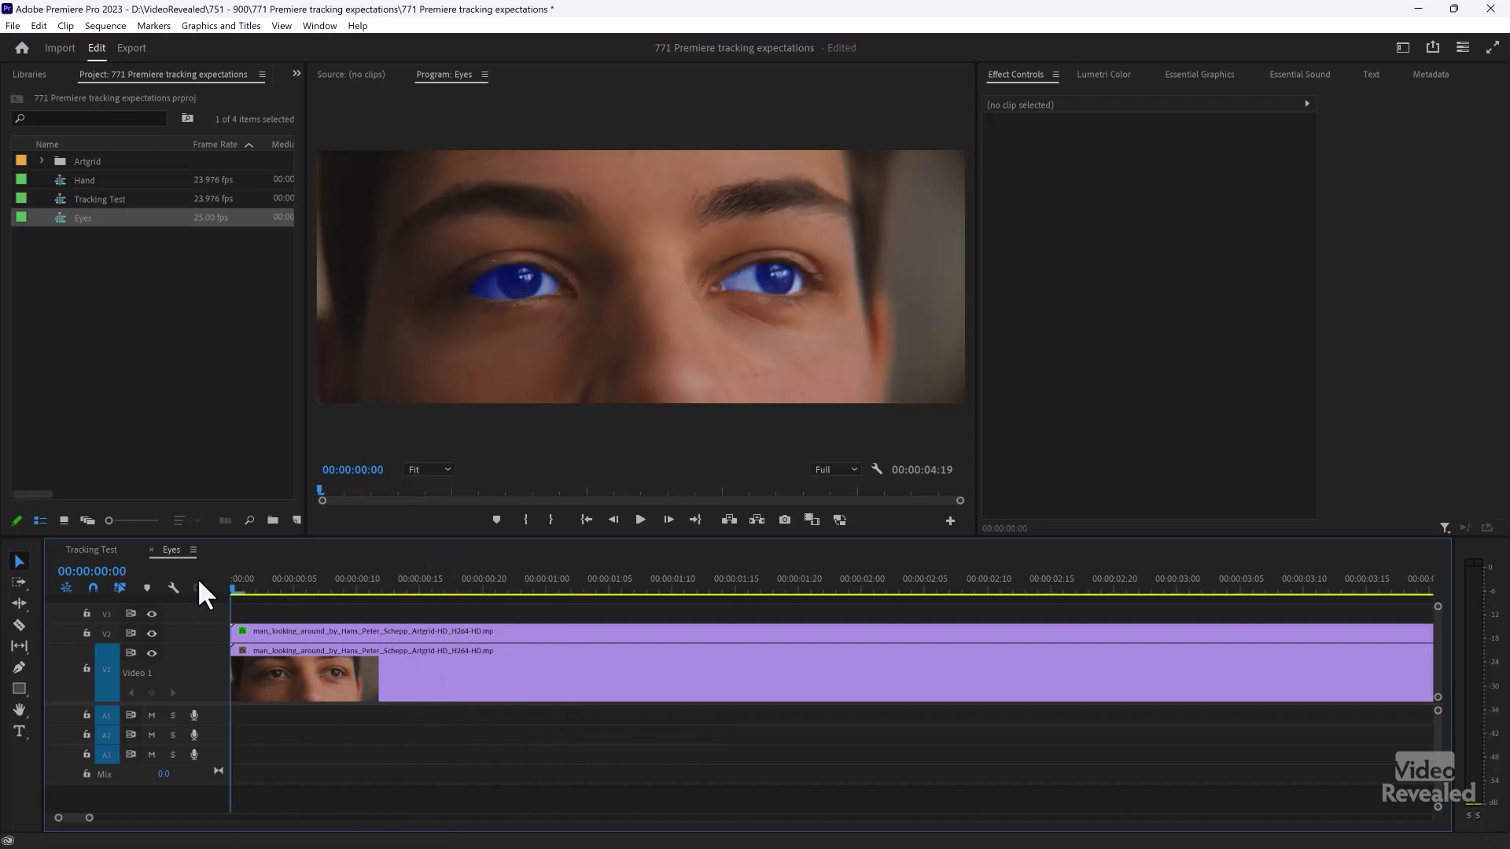
pyautogui.click(297, 630)
pyautogui.click(151, 633)
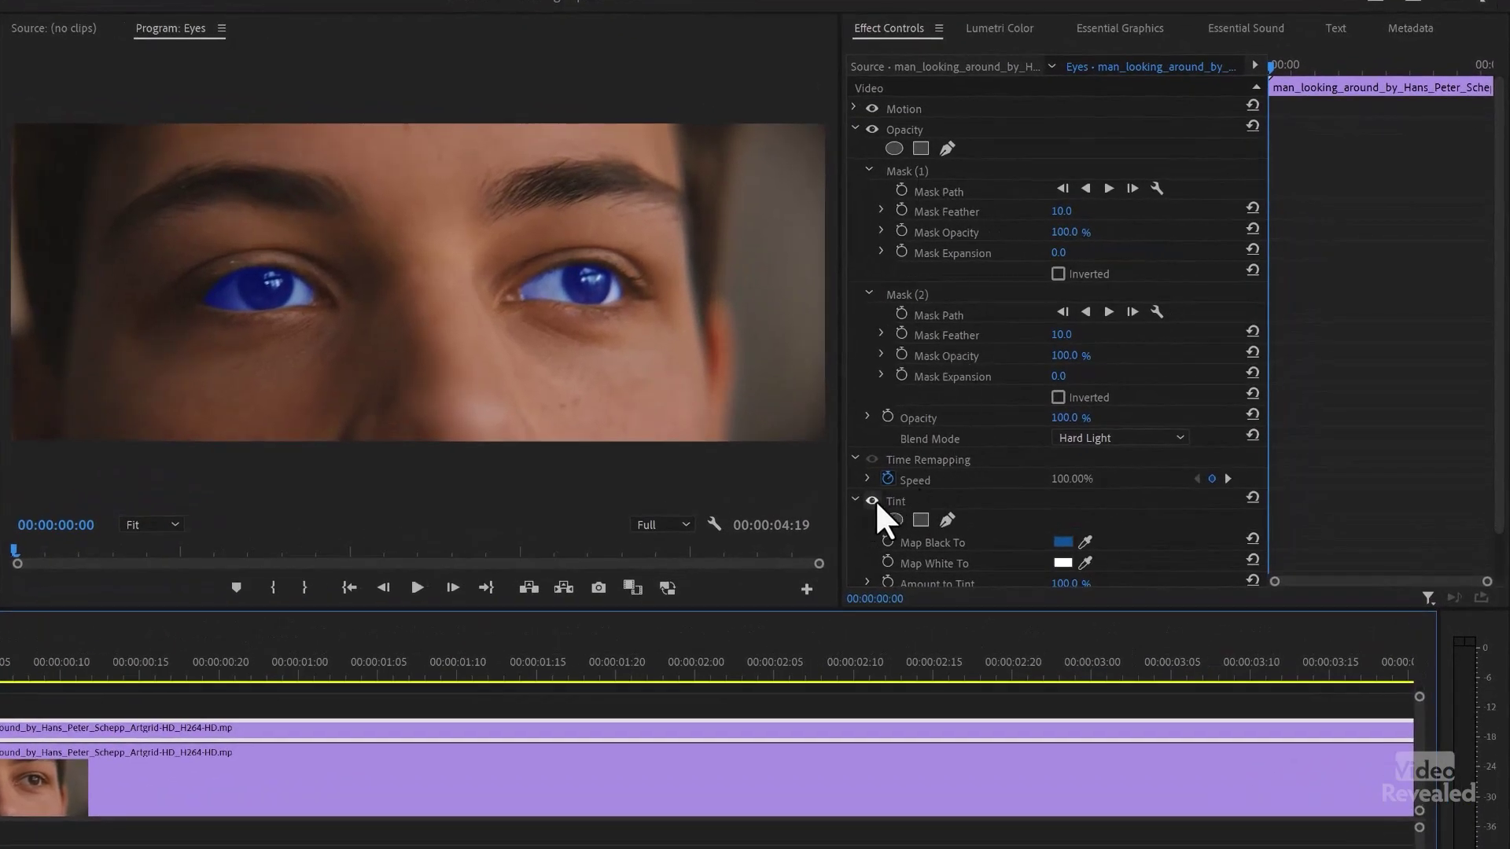
# Compare the eyes with the blue Tint effect switched off and back on.
pyautogui.click(930, 504)
pyautogui.click(873, 501)
pyautogui.click(872, 500)
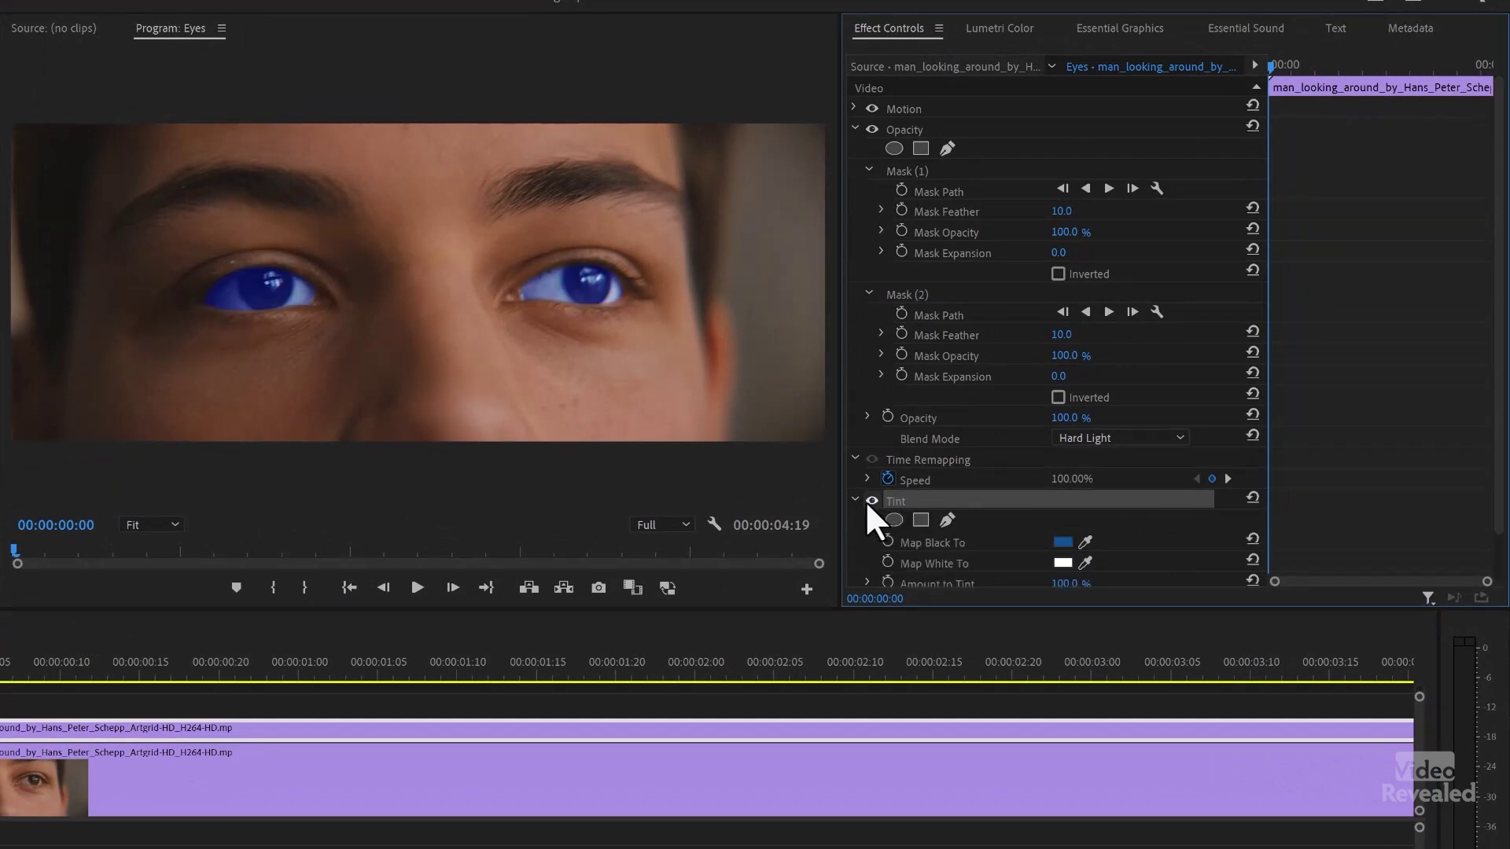
# Collapse Tint and Time Remapping and display the Mask (1) and Mask (2) eye outlines.
pyautogui.click(854, 498)
pyautogui.click(855, 460)
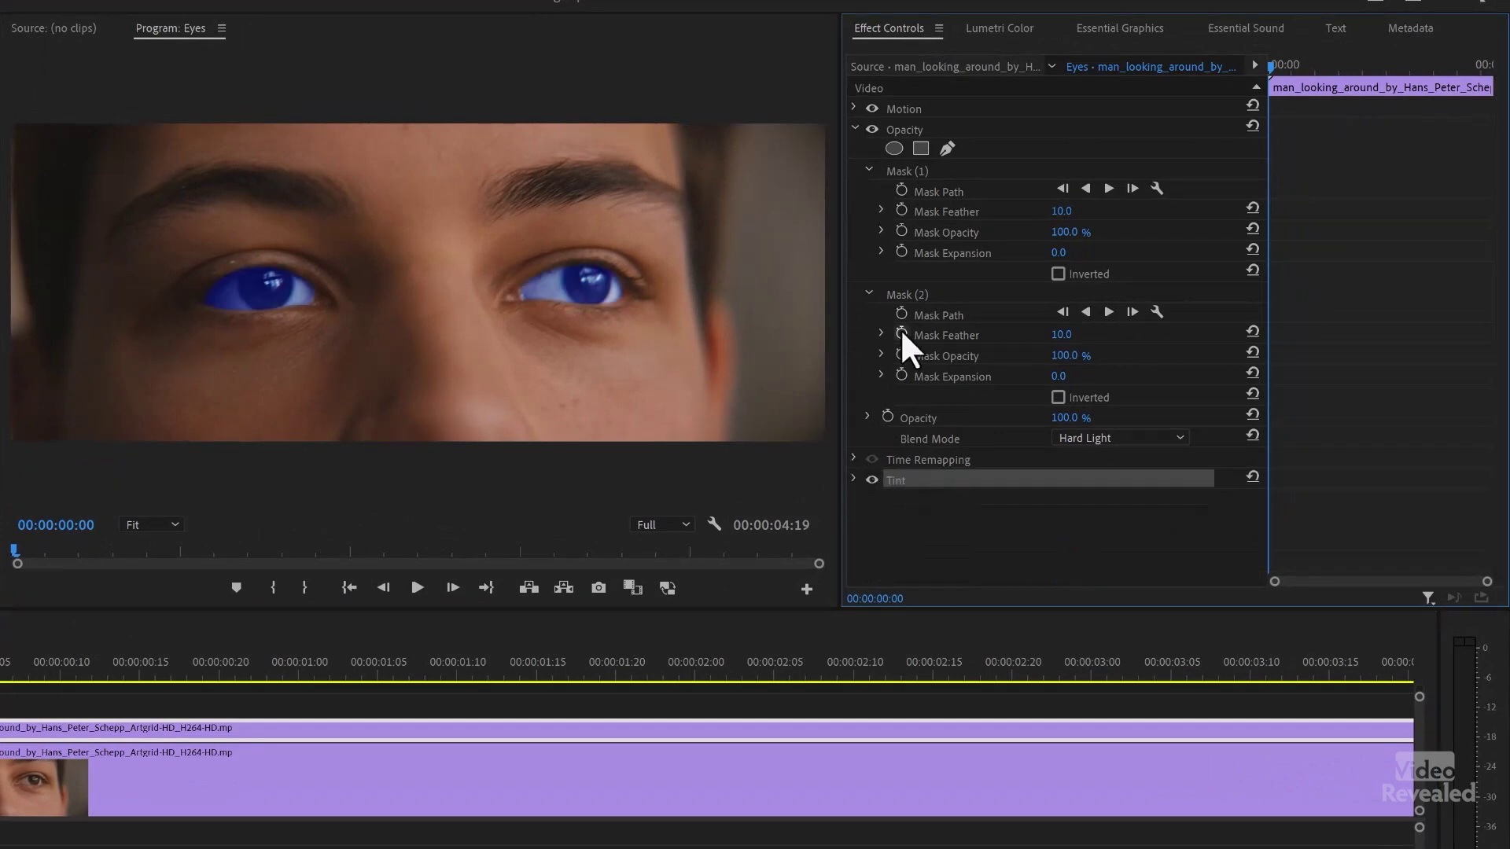
pyautogui.click(960, 192)
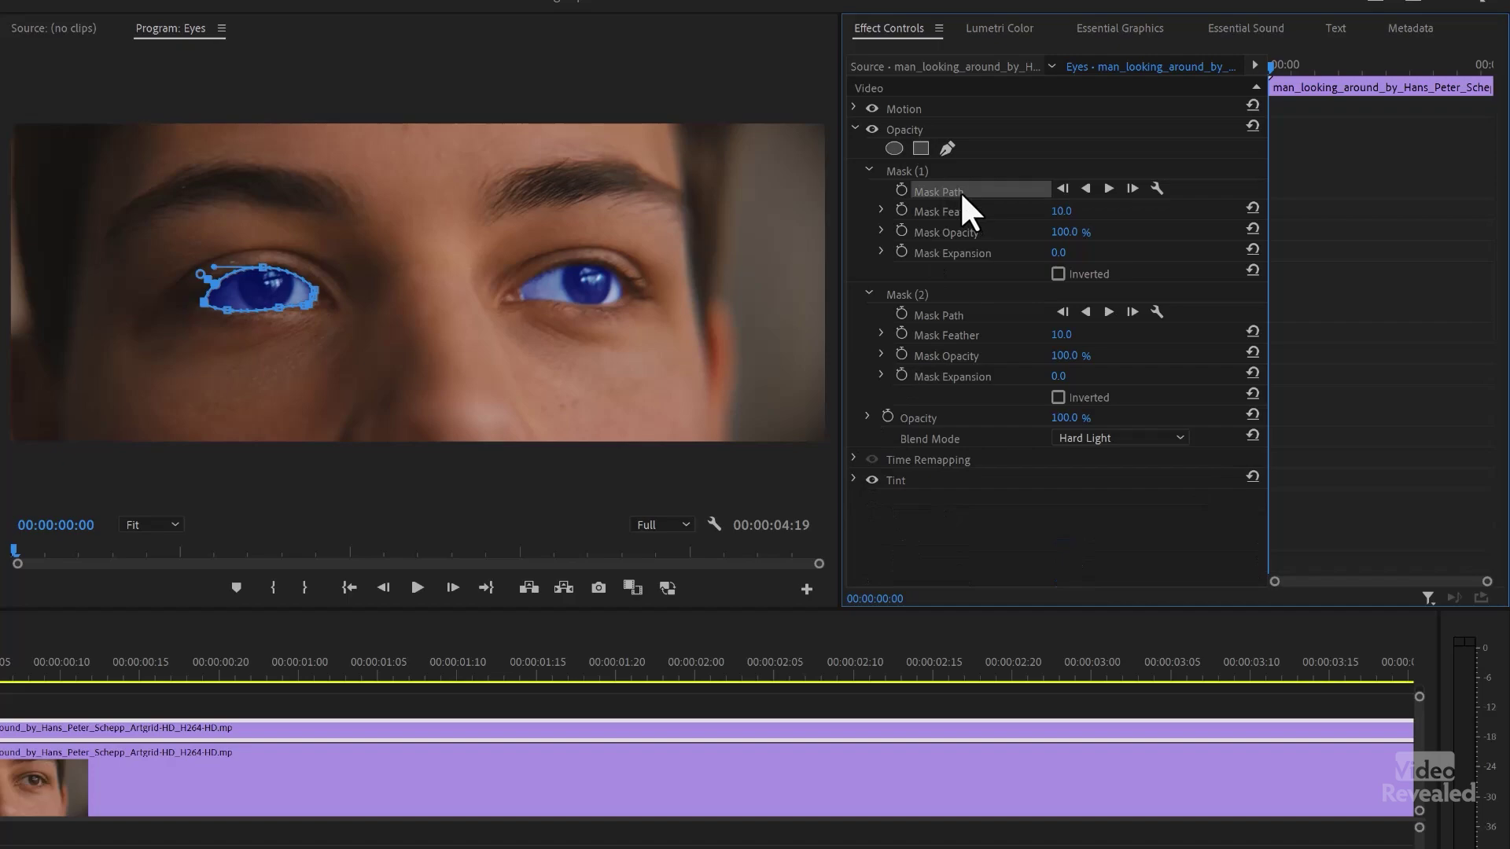
pyautogui.click(968, 315)
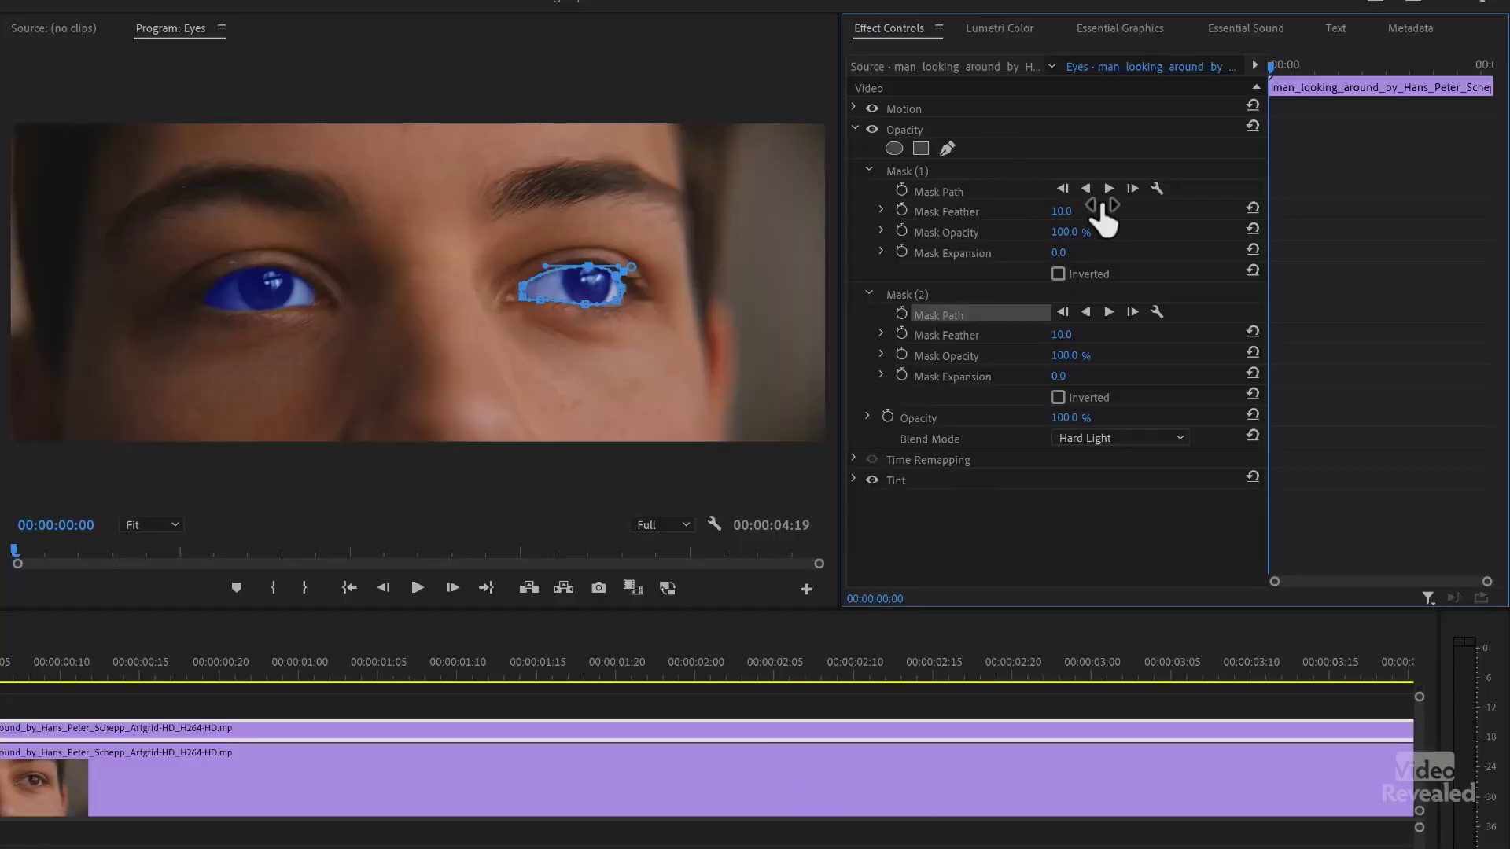
# Adjust the tracking options for both eye masks, toggling preview on Mask (1).
pyautogui.click(1156, 187)
pyautogui.click(1196, 267)
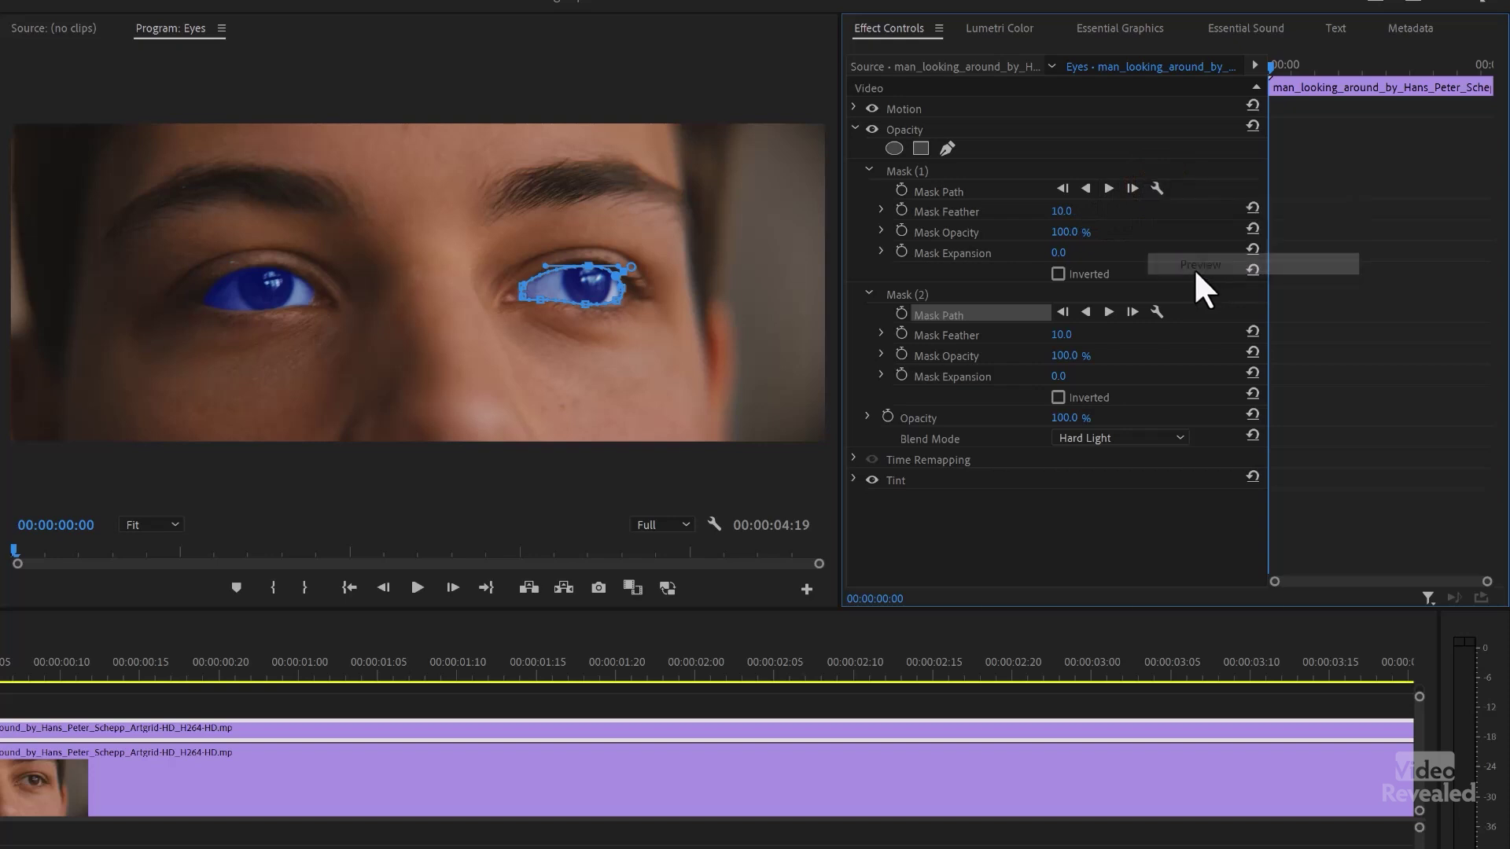
pyautogui.click(1156, 311)
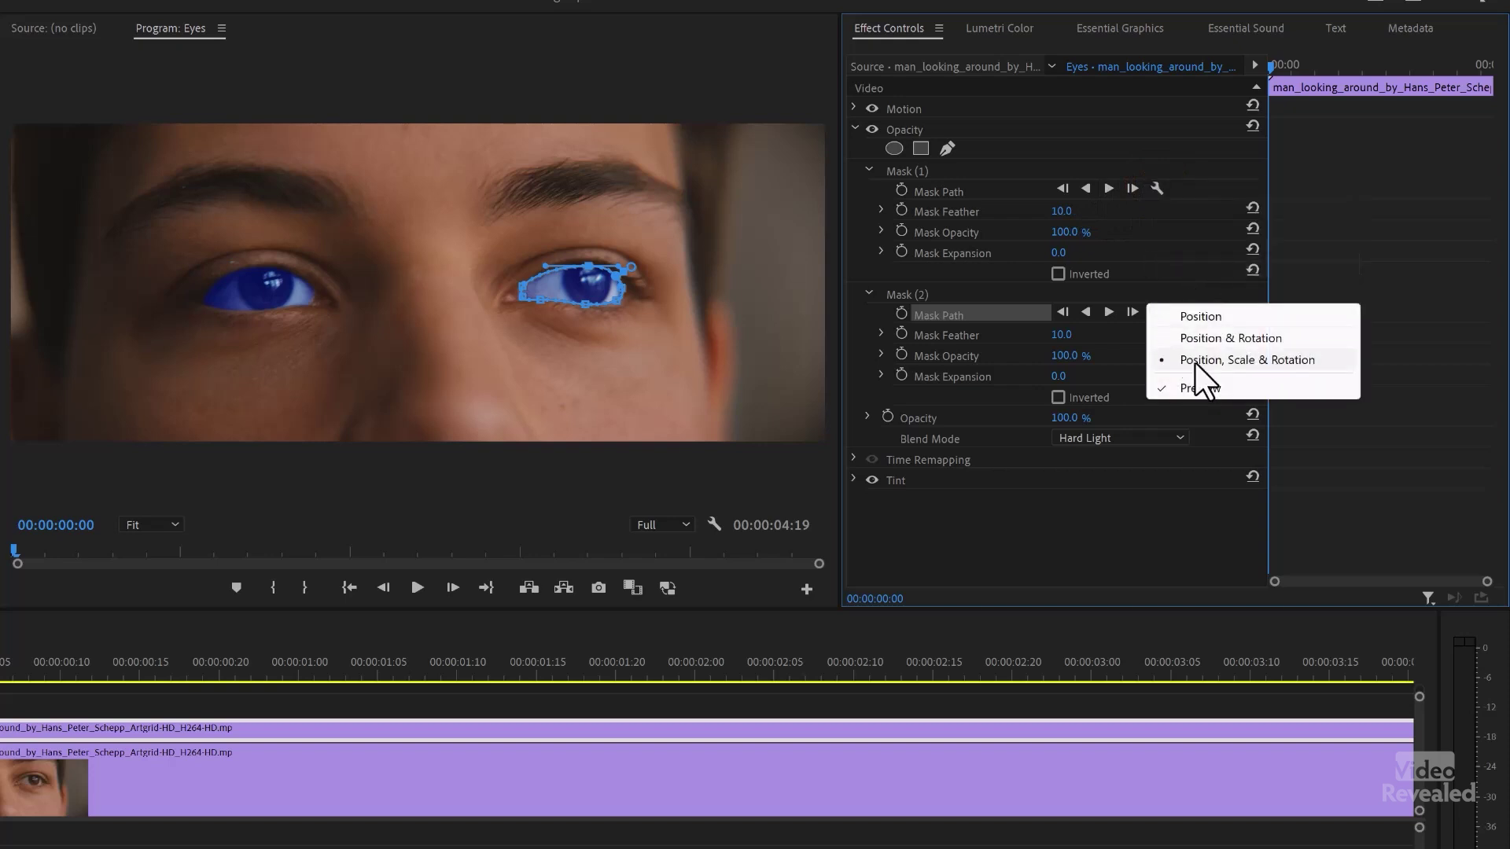
pyautogui.click(1129, 230)
# Track Mask (1) forward through most of the clip, scrub back, and select Mask (2).
pyautogui.click(1108, 188)
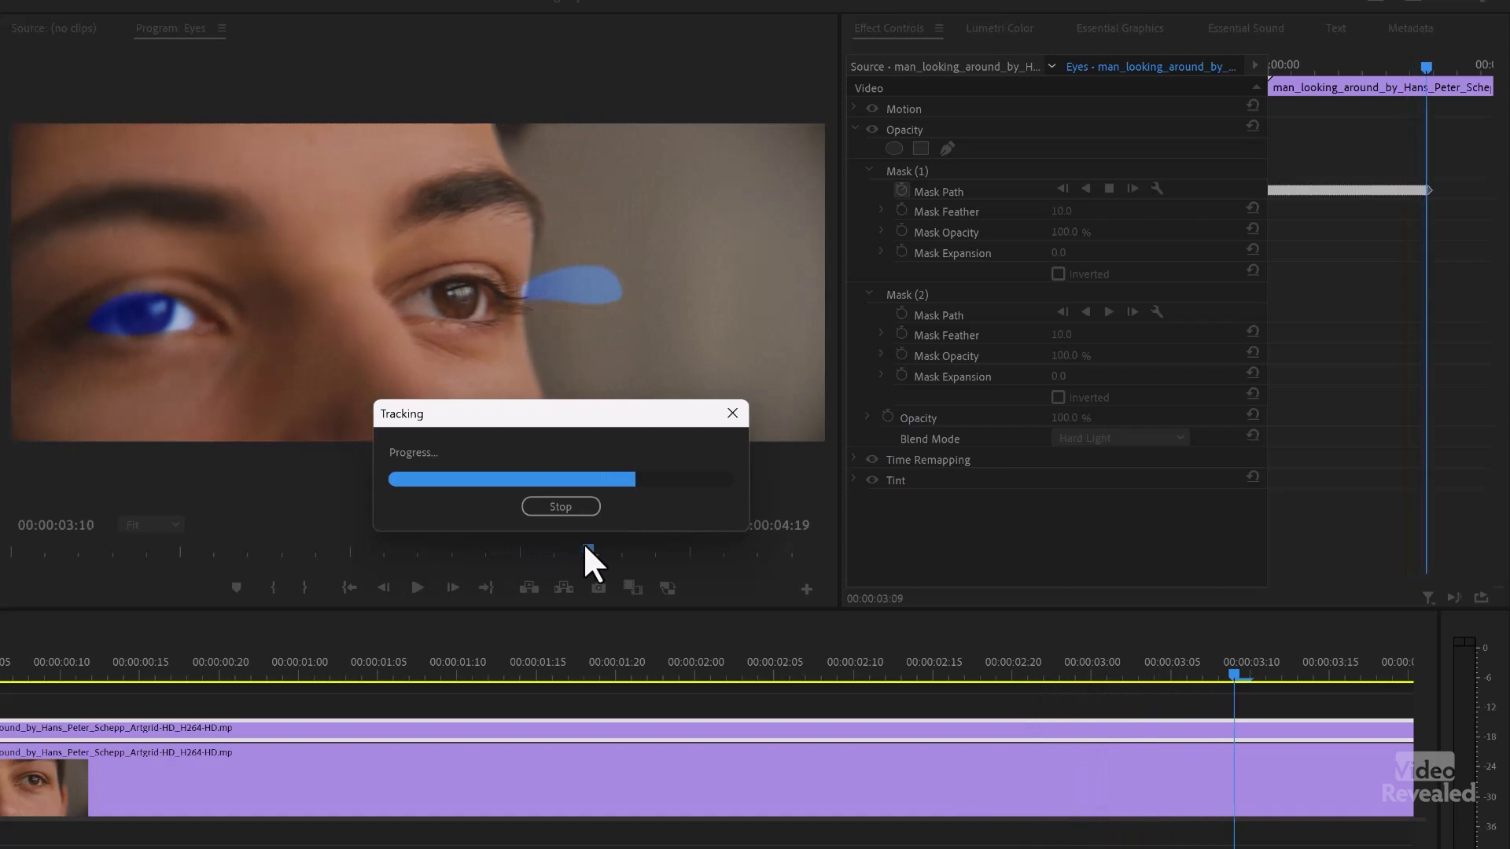
pyautogui.click(560, 508)
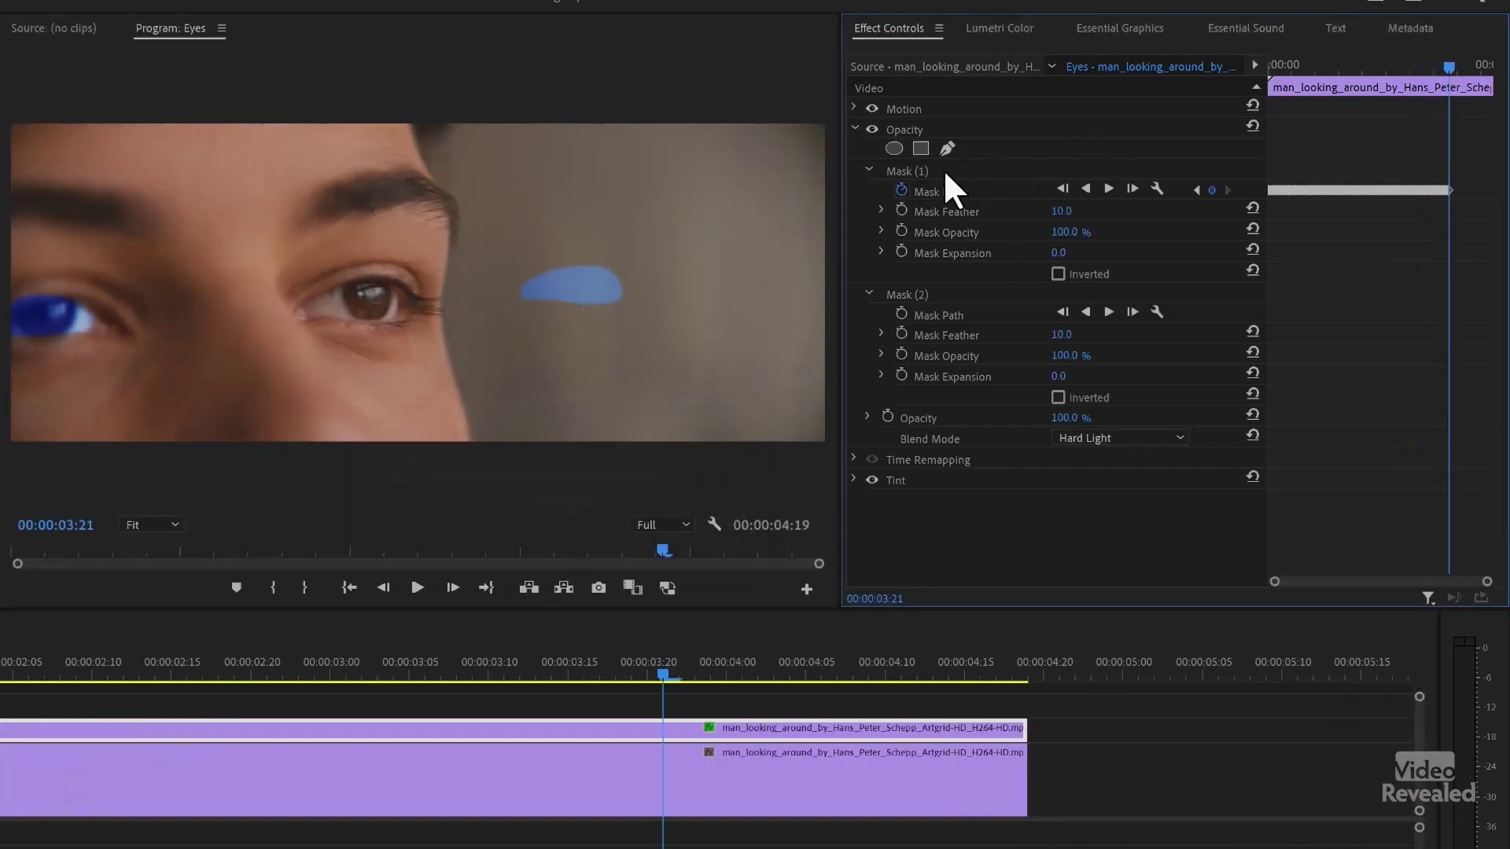
pyautogui.click(996, 188)
pyautogui.moveTo(1348, 63); pyautogui.dragTo(1237, 77)
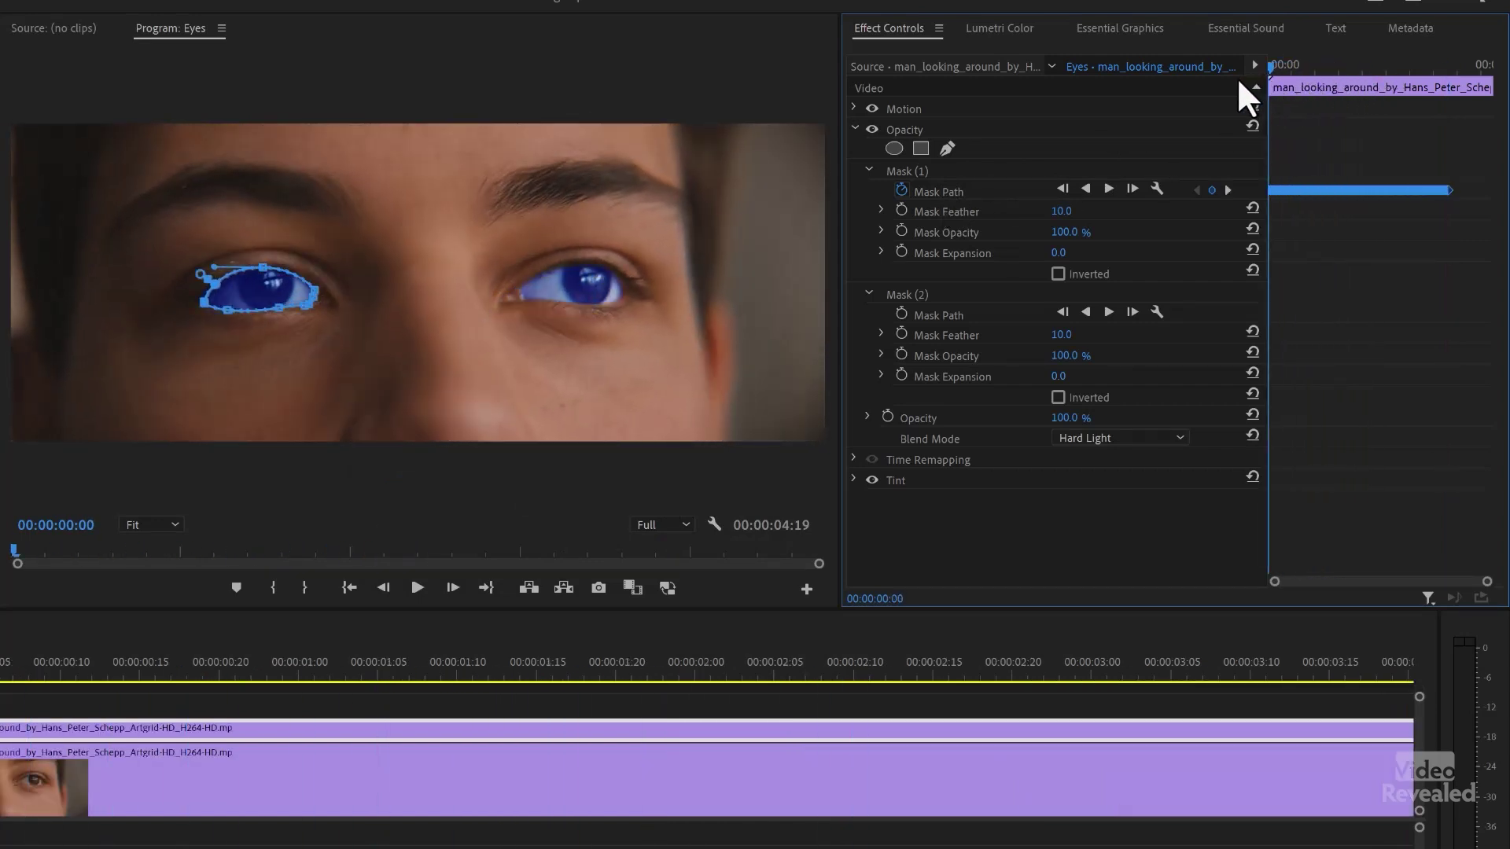
pyautogui.click(941, 315)
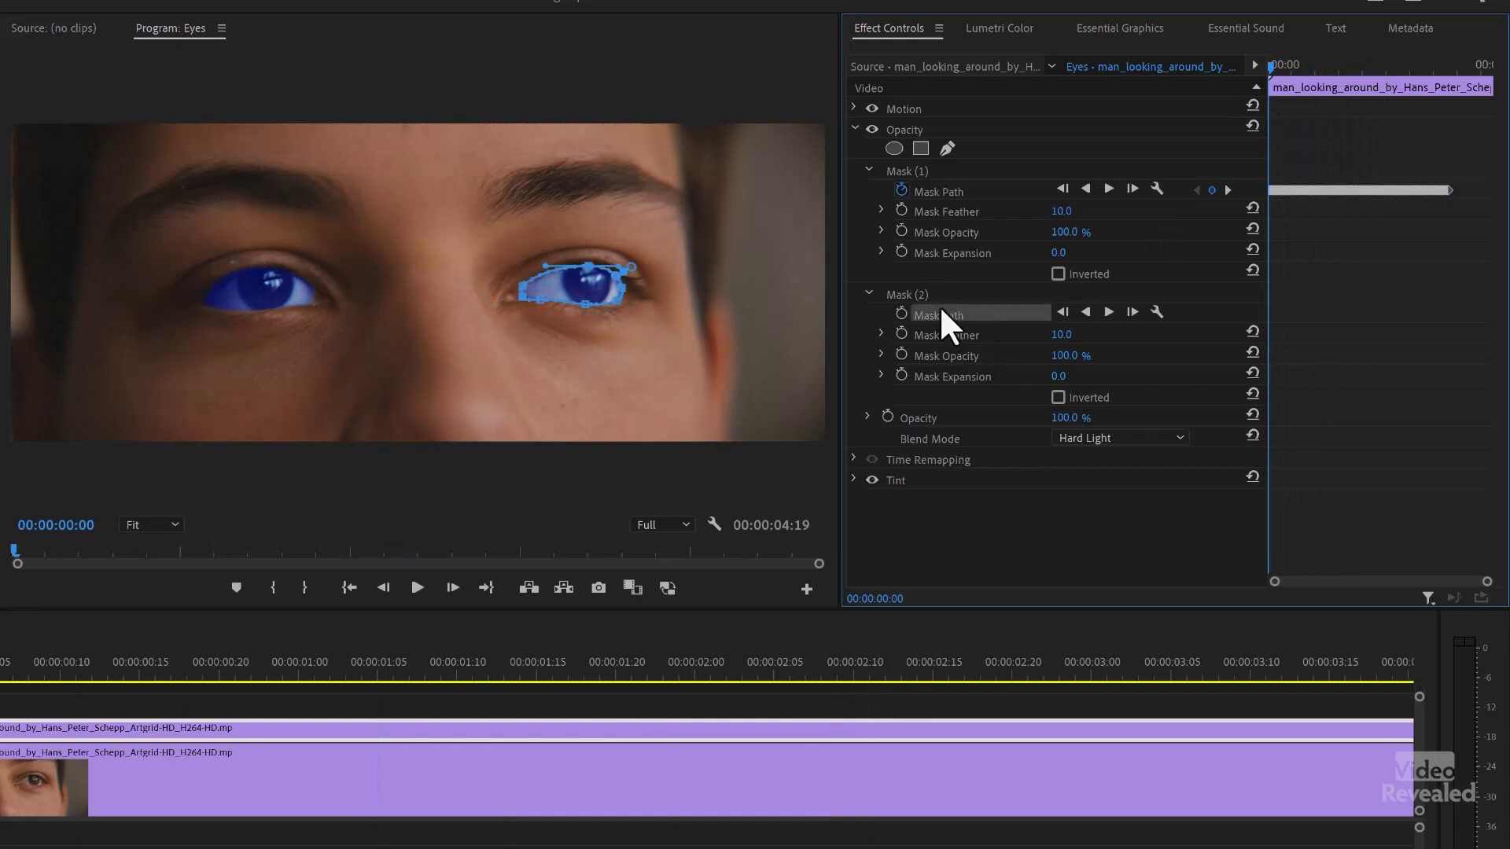
# Track Mask (2) forward, stopping at 00:00:03:21, then deselect the clip to review.
pyautogui.click(1109, 312)
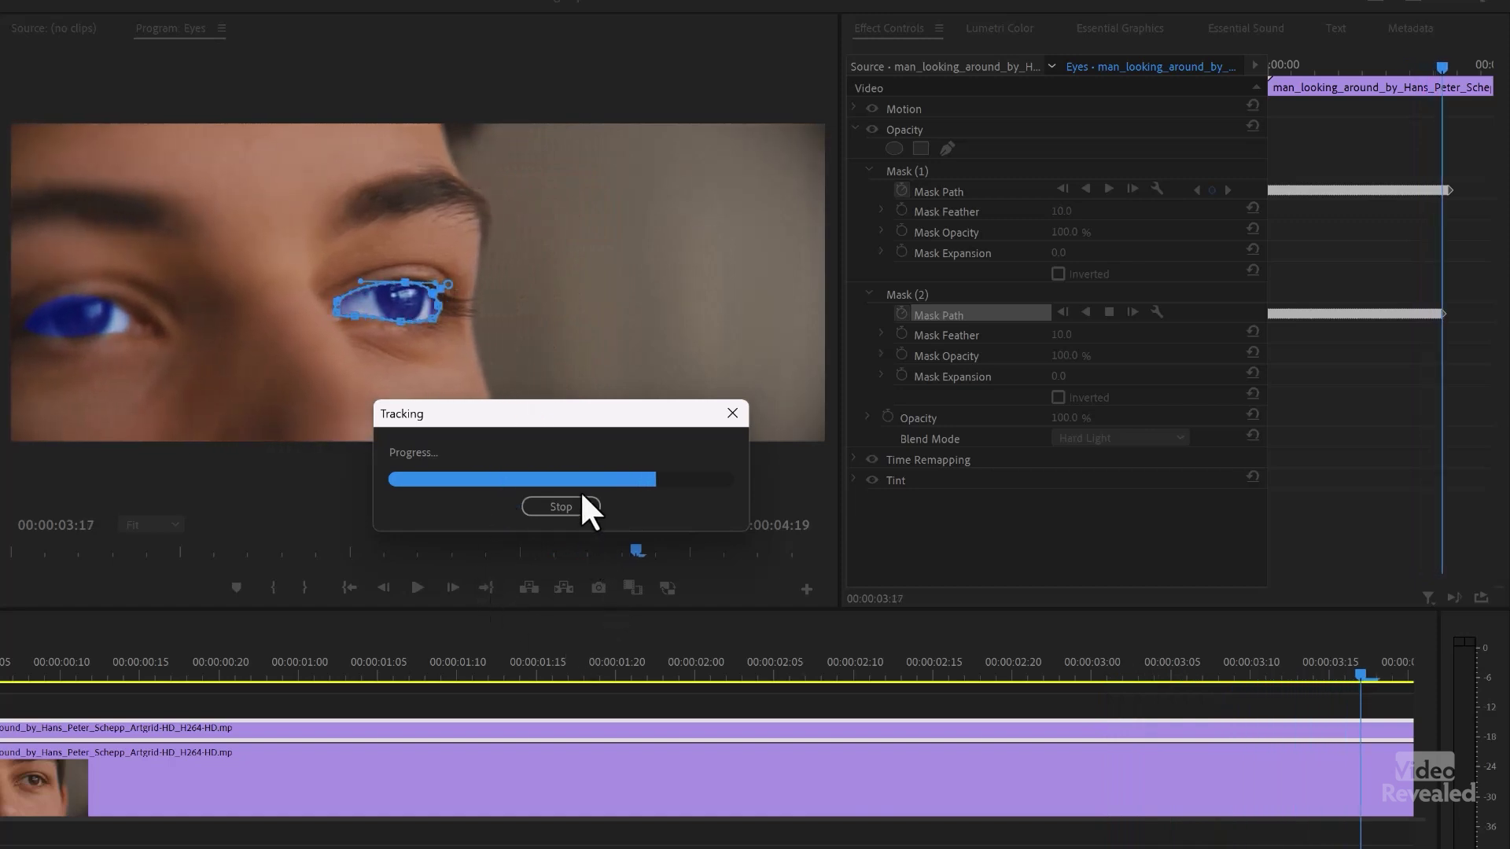
pyautogui.click(569, 508)
pyautogui.click(550, 704)
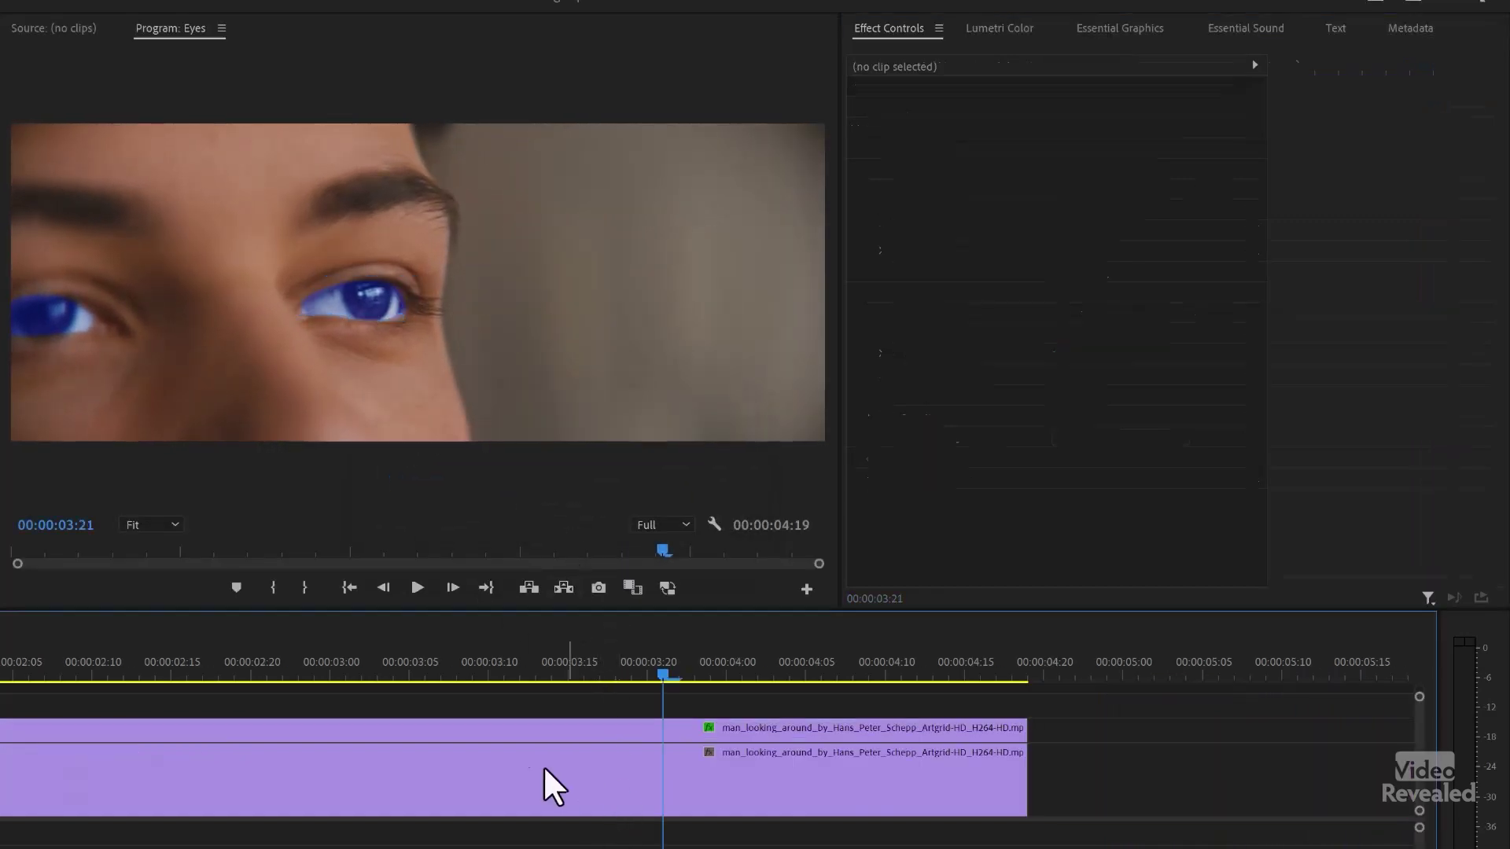
pyautogui.moveTo(512, 661); pyautogui.dragTo(341, 669)
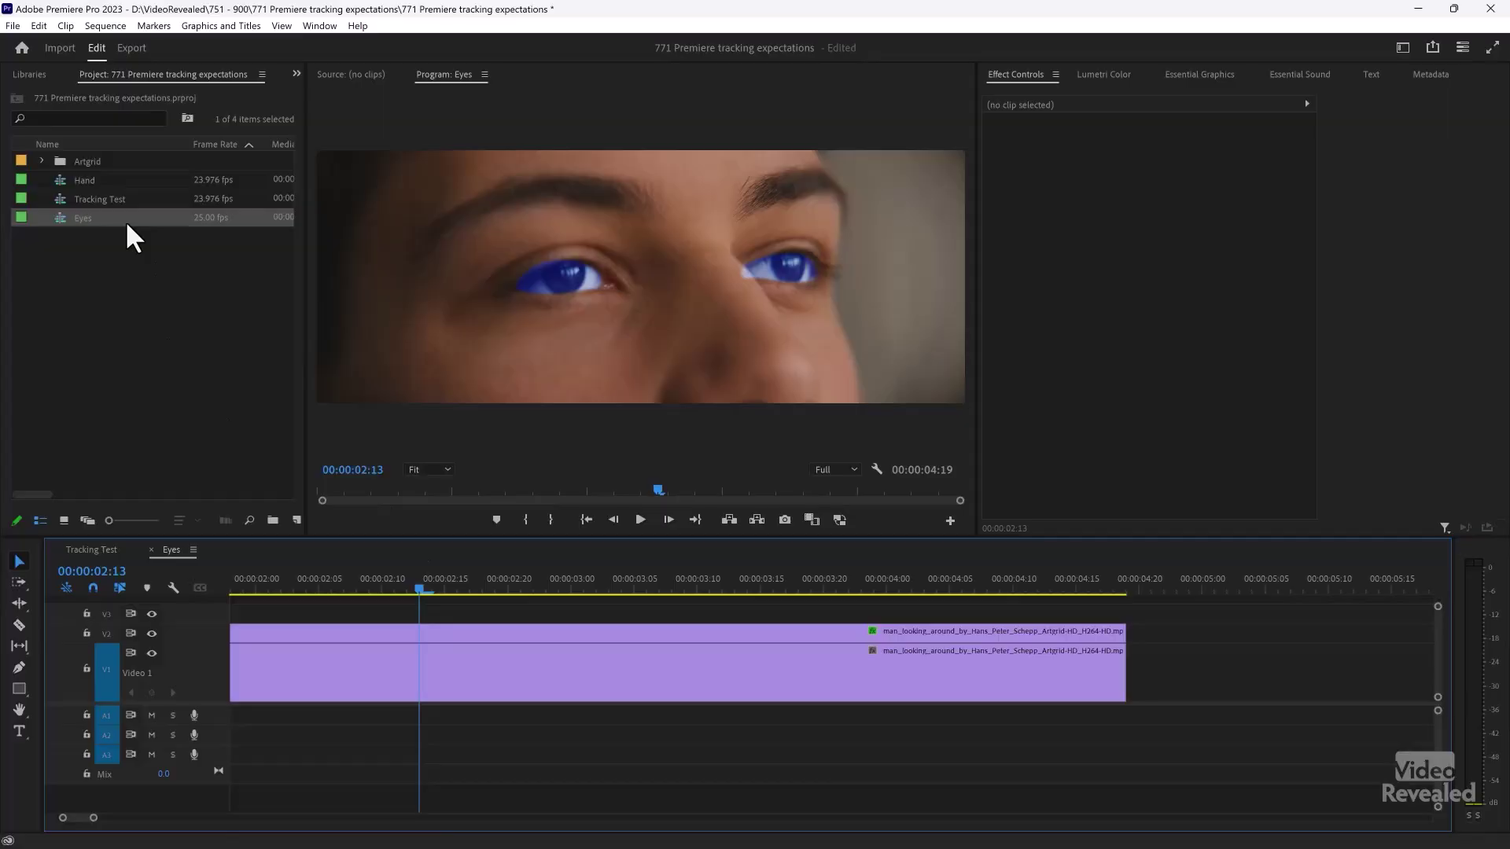
# Open the Hand sequence and select the tablet clip and its hand mask.
pyautogui.doubleClick(63, 179)
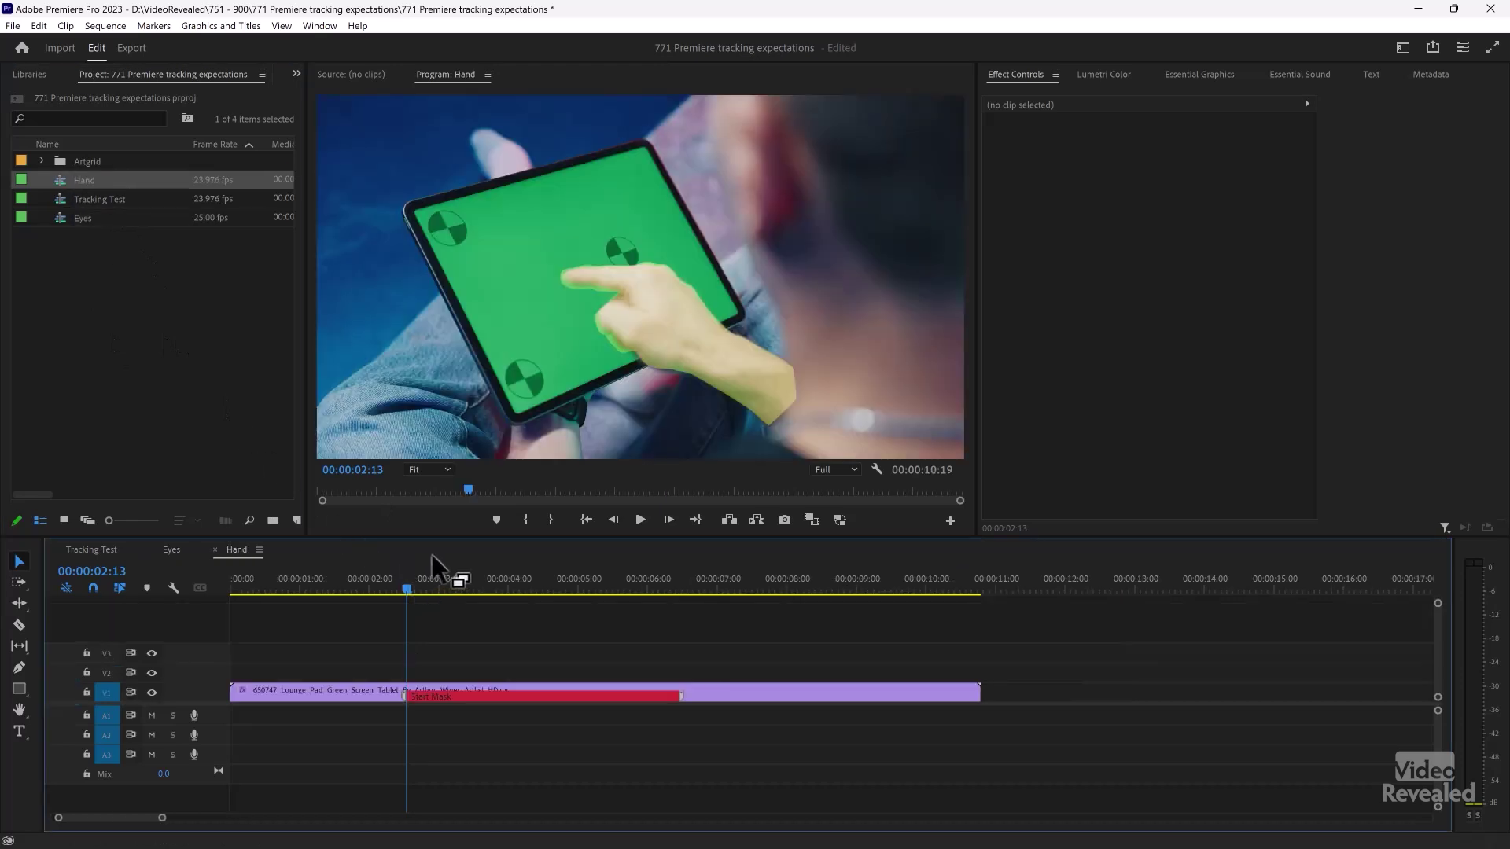
pyautogui.moveTo(418, 588)
pyautogui.mouseDown()
pyautogui.moveTo(488, 585)
pyautogui.moveTo(408, 586)
pyautogui.mouseUp()
pyautogui.click(494, 689)
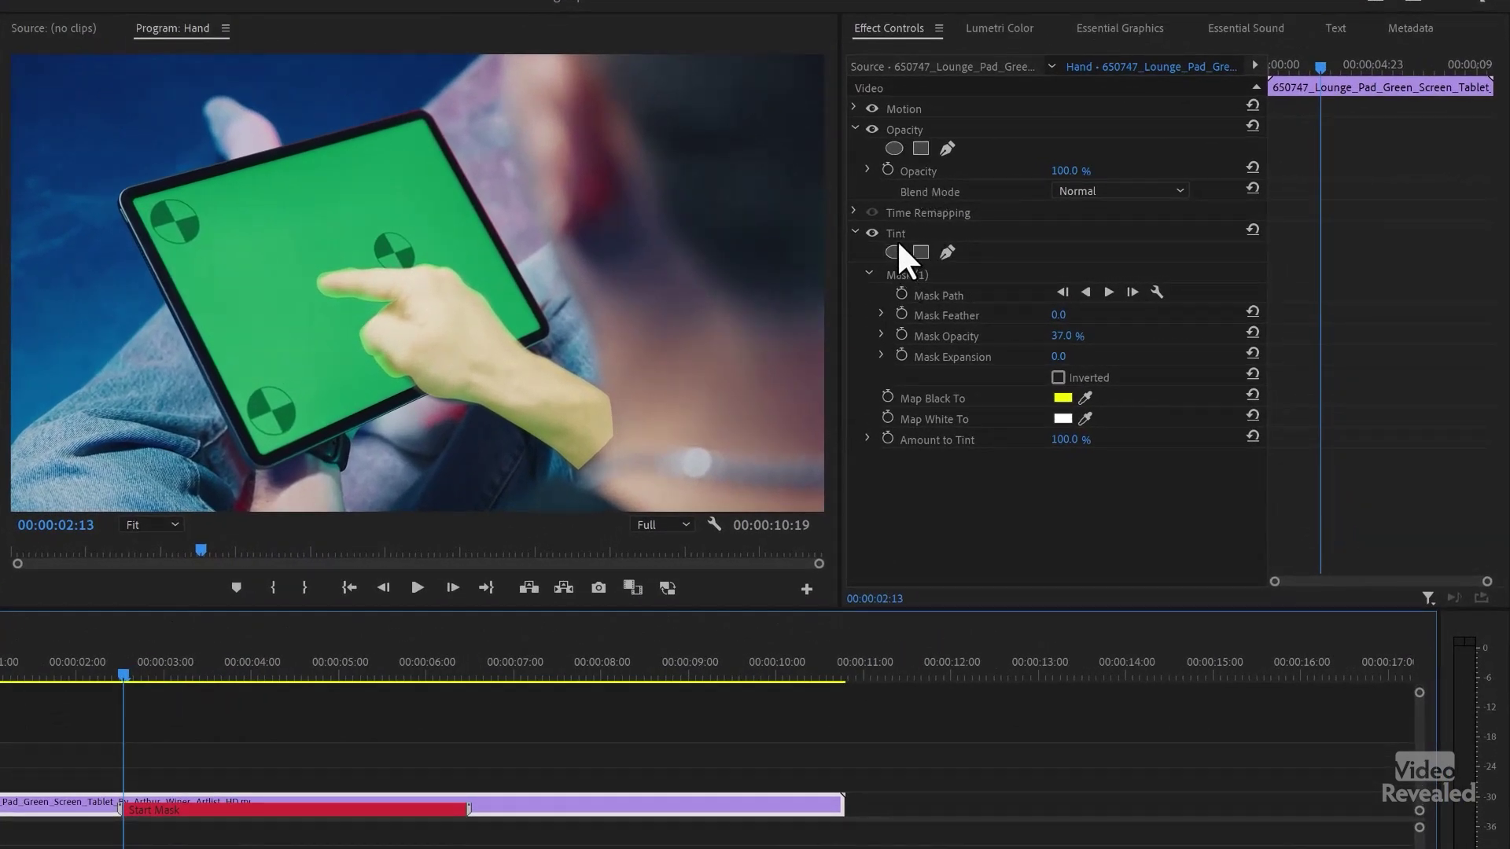
pyautogui.click(935, 268)
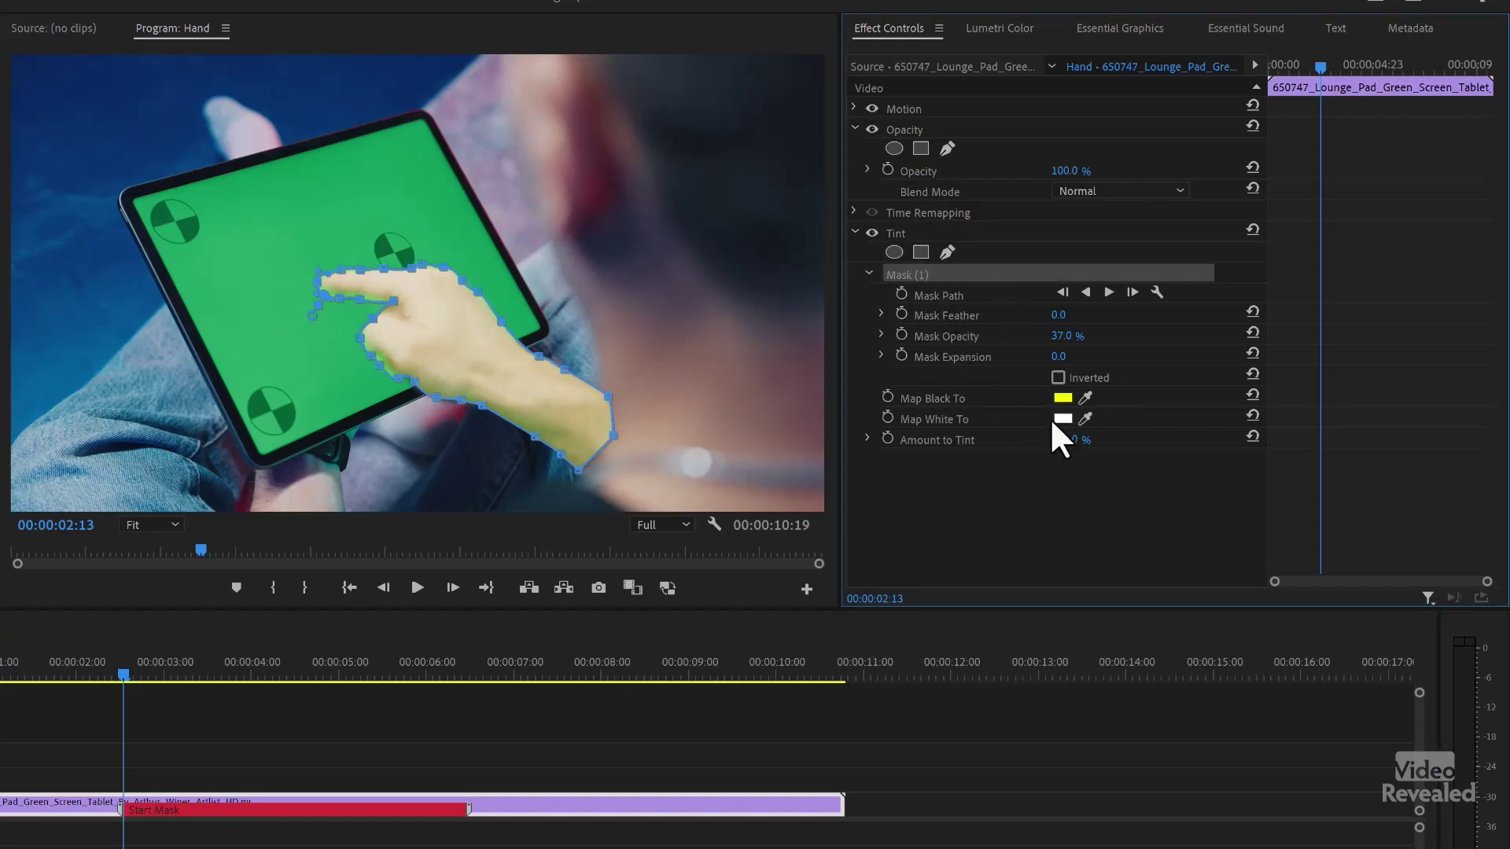
# Set Tint's Map Black To to blue (0027FF) and raise the hand mask opacity to 100%.
pyautogui.click(1063, 398)
pyautogui.moveTo(596, 431); pyautogui.dragTo(596, 509)
pyautogui.click(764, 338)
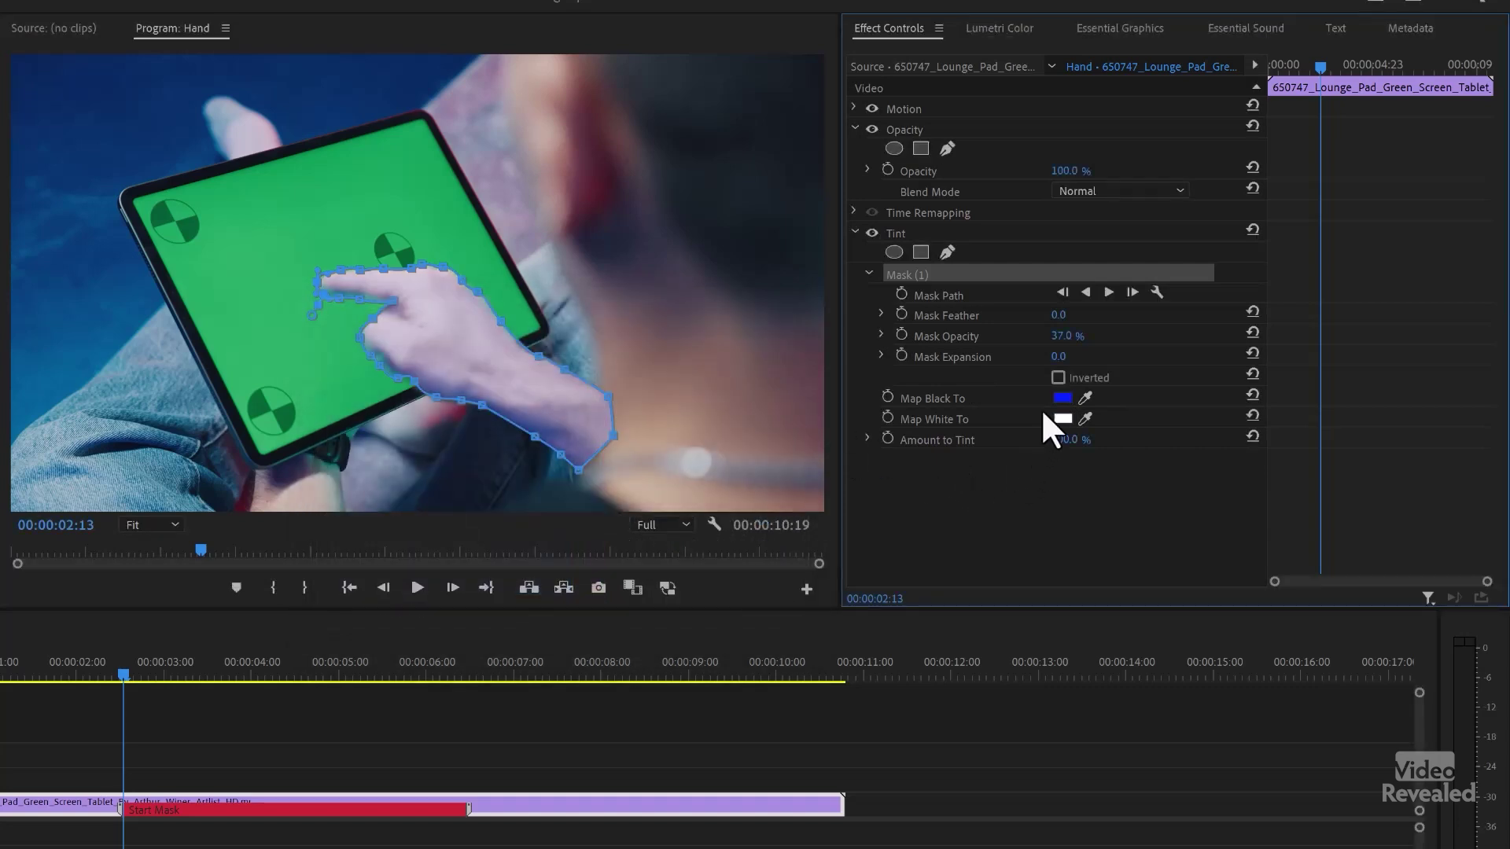
pyautogui.moveTo(1067, 340); pyautogui.dragTo(1085, 338)
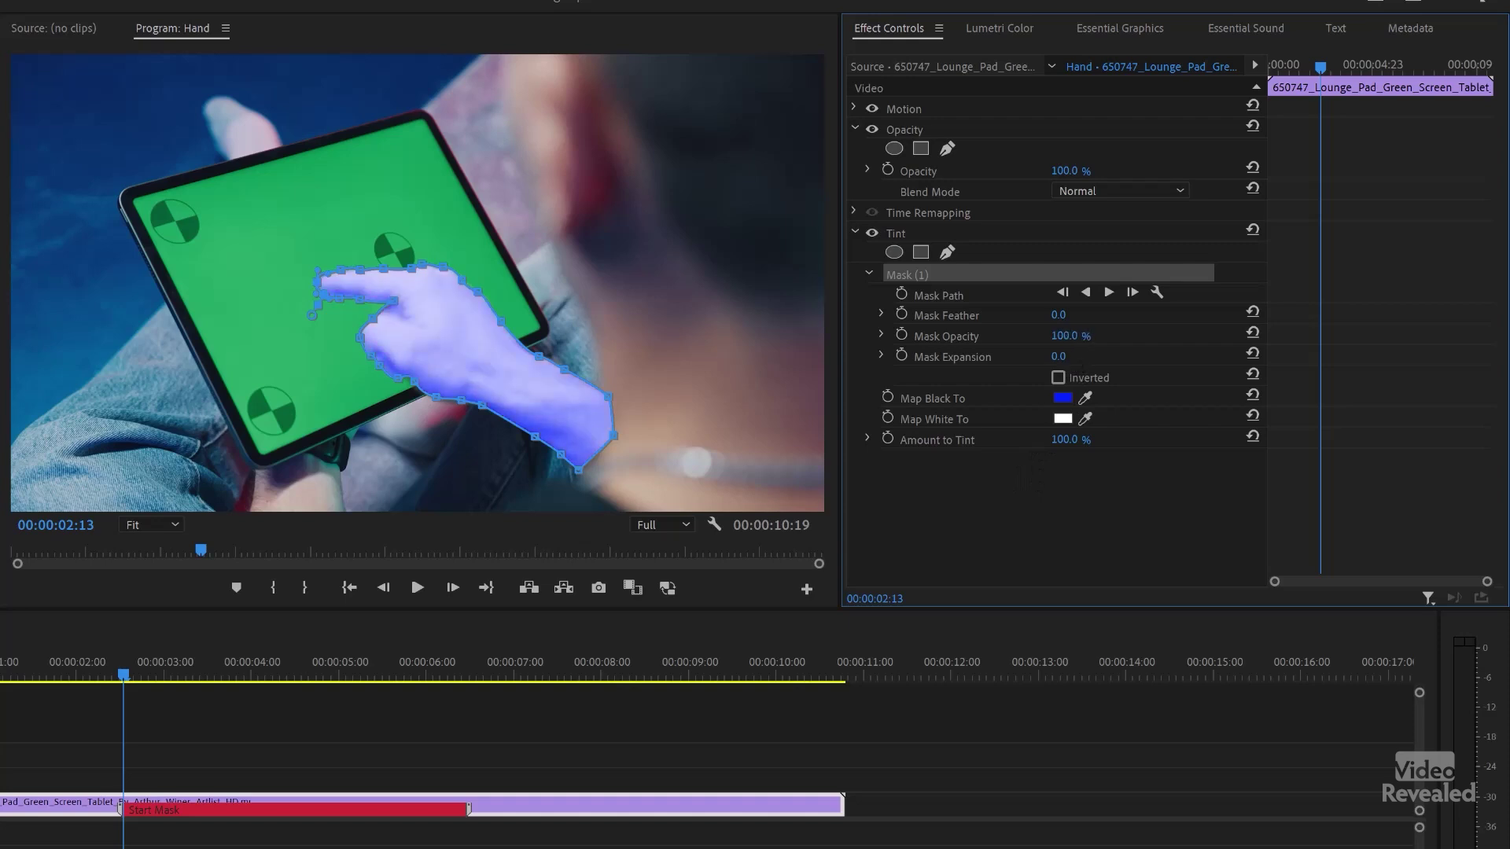
pyautogui.click(920, 488)
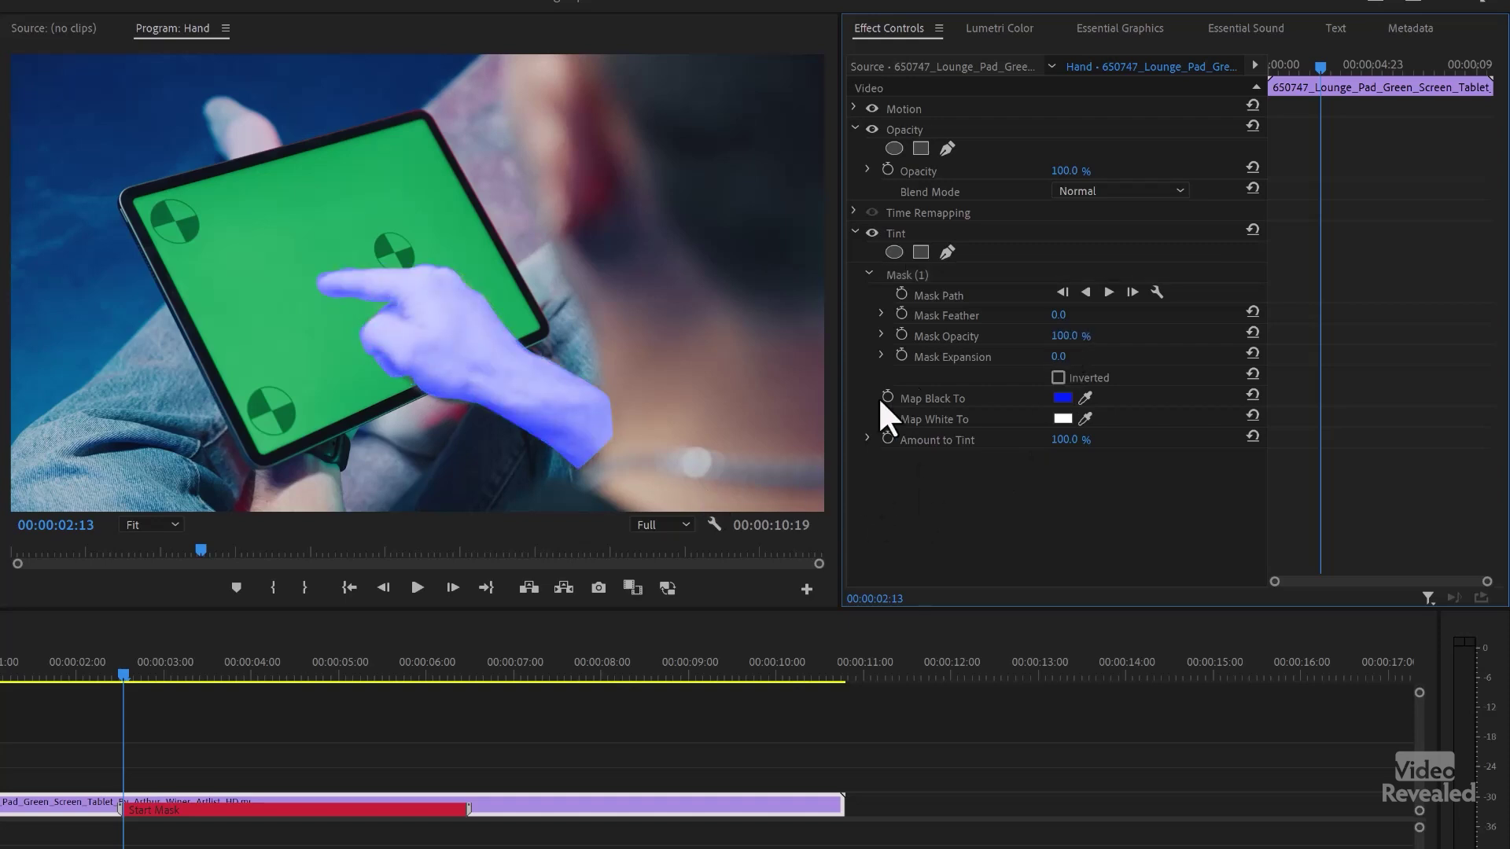
pyautogui.click(949, 291)
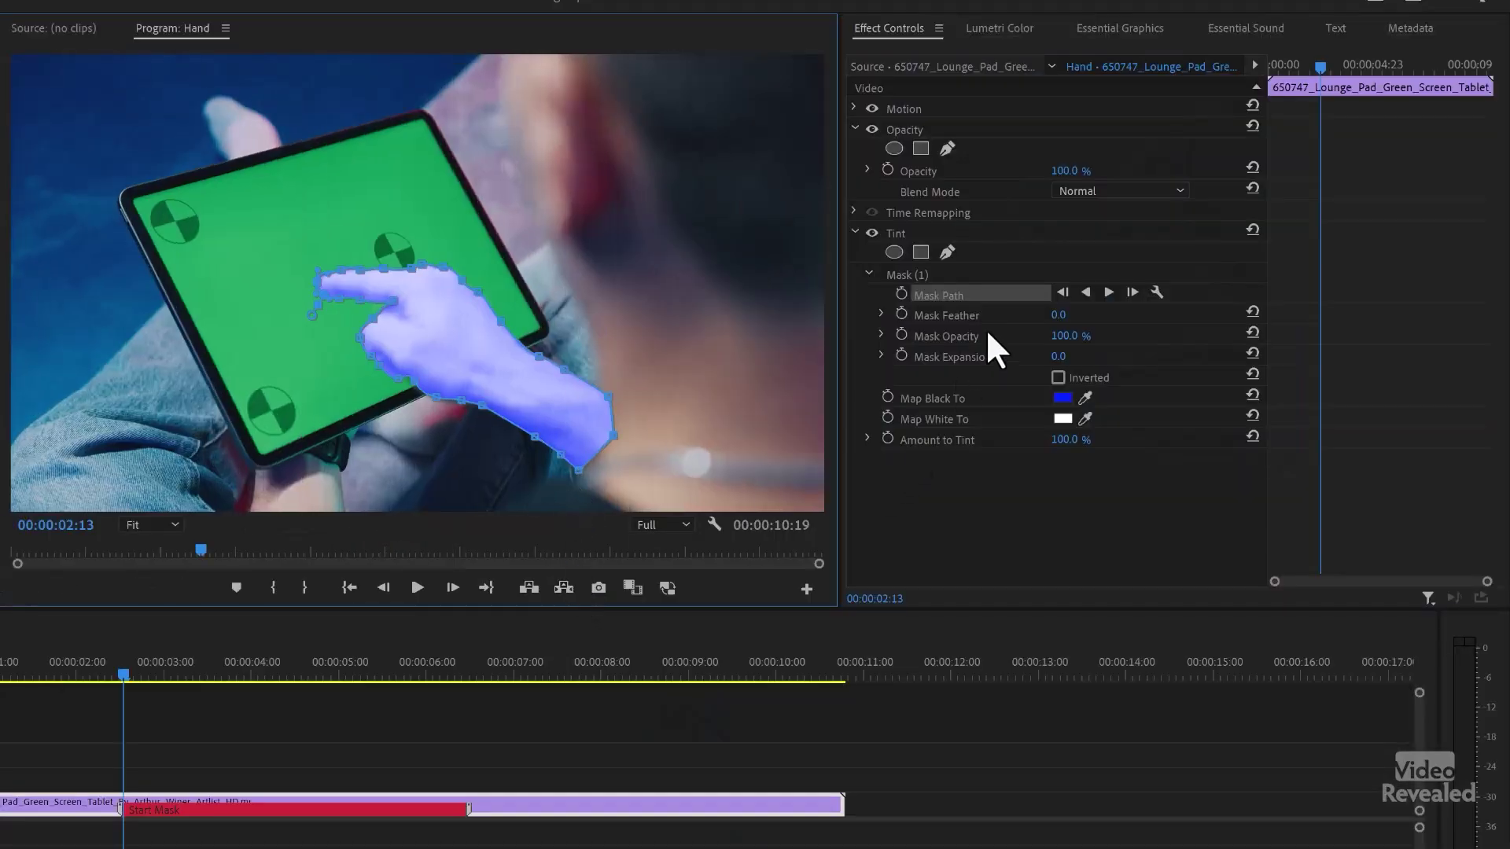
# Keep the tracking method and track Mask (1) forward from 00:00:02:13 to 00:00:03:07.
pyautogui.click(1156, 291)
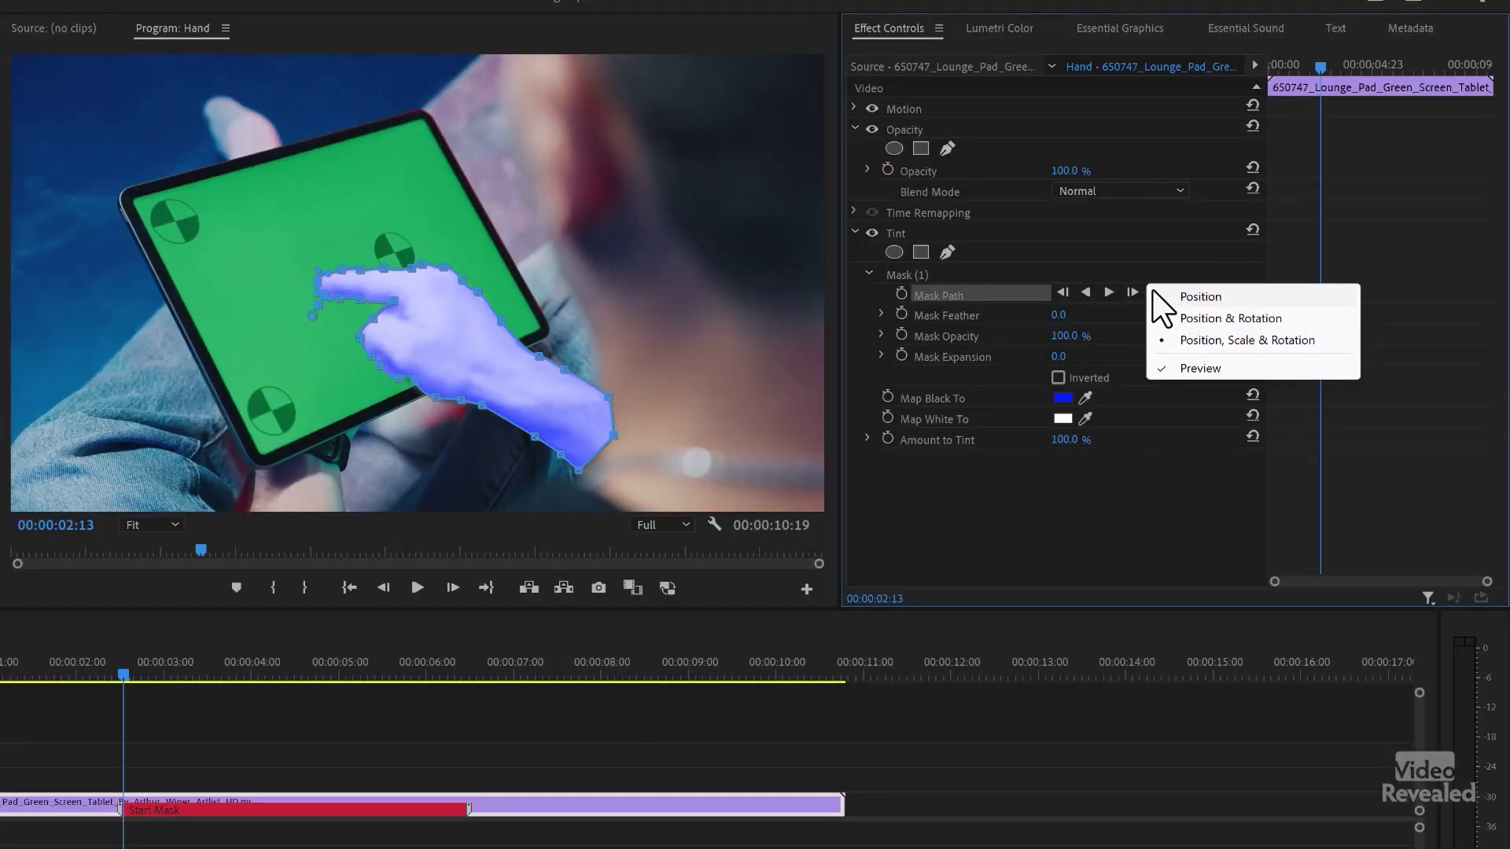
pyautogui.click(1143, 486)
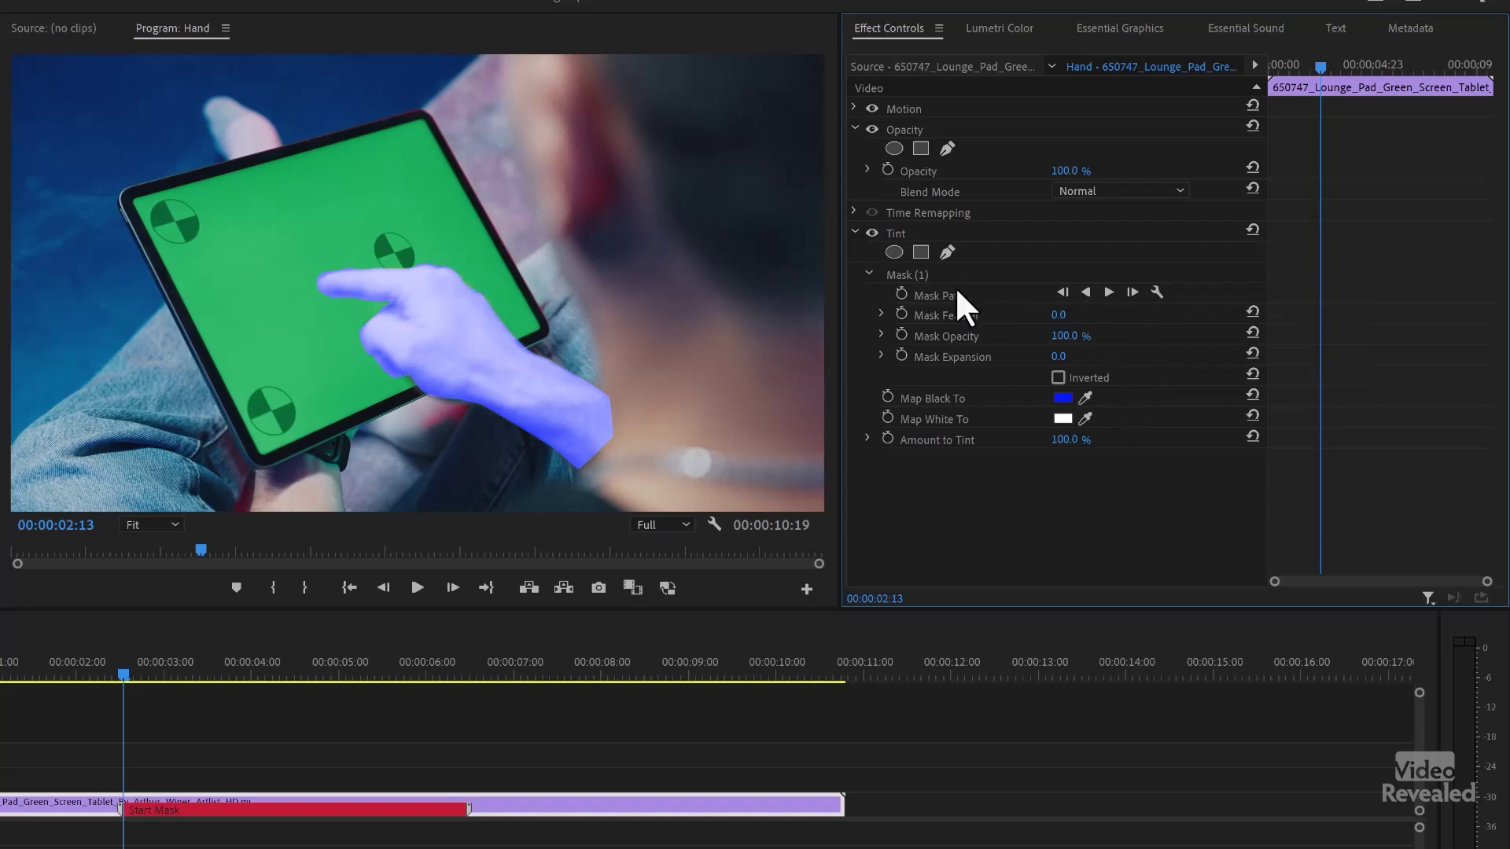
pyautogui.click(935, 272)
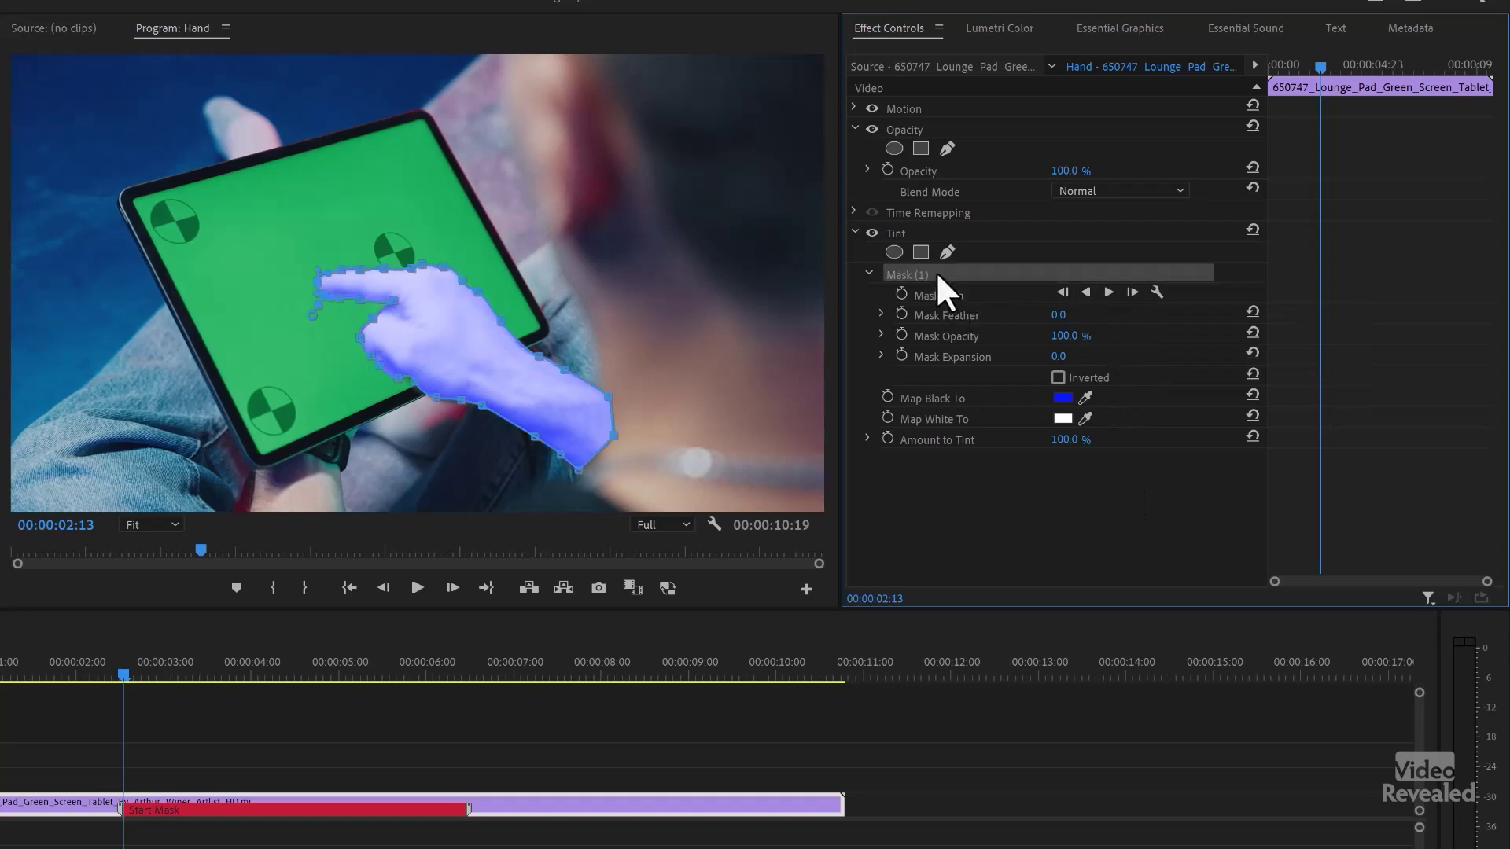
pyautogui.click(1108, 292)
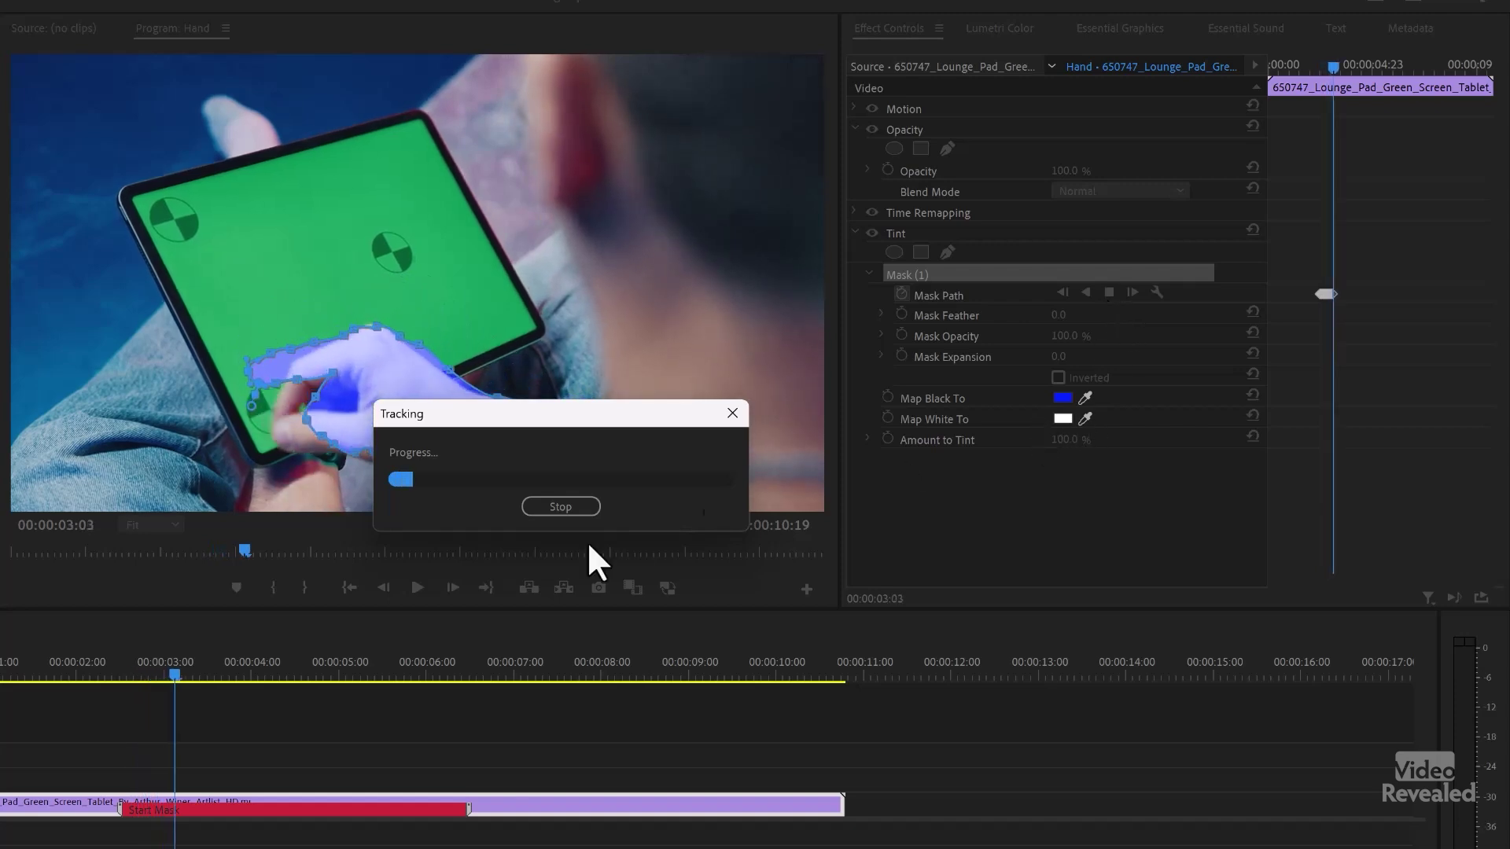
pyautogui.click(563, 507)
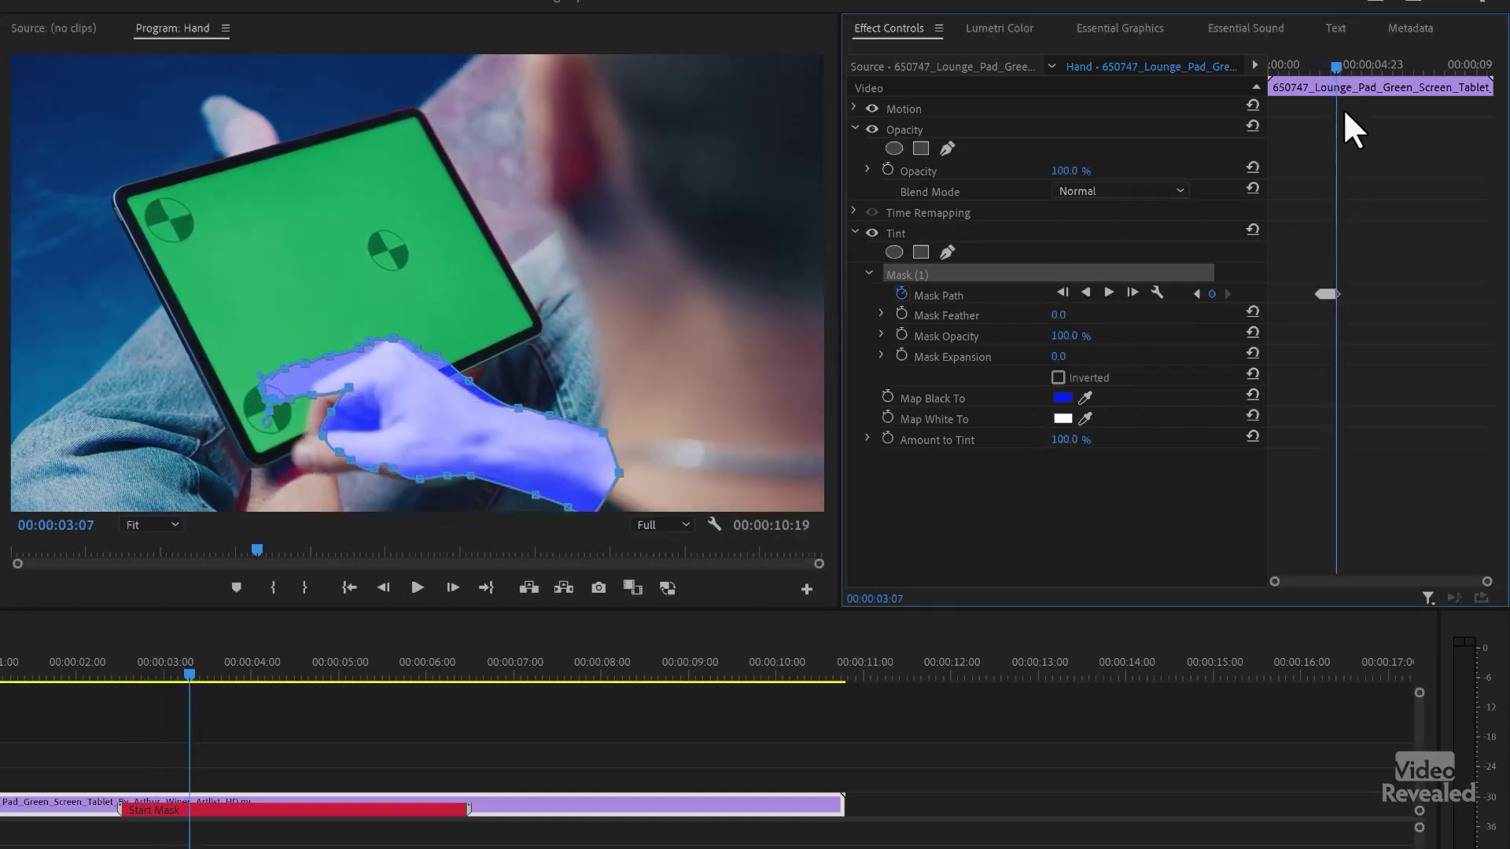
# Step back and zoom into the Mask Path keyframes to inspect the tracked hand mask.
pyautogui.moveTo(1333, 67)
pyautogui.mouseDown()
pyautogui.moveTo(1314, 67)
pyautogui.moveTo(1329, 68)
pyautogui.mouseUp()
pyautogui.moveTo(1275, 584); pyautogui.dragTo(1362, 582)
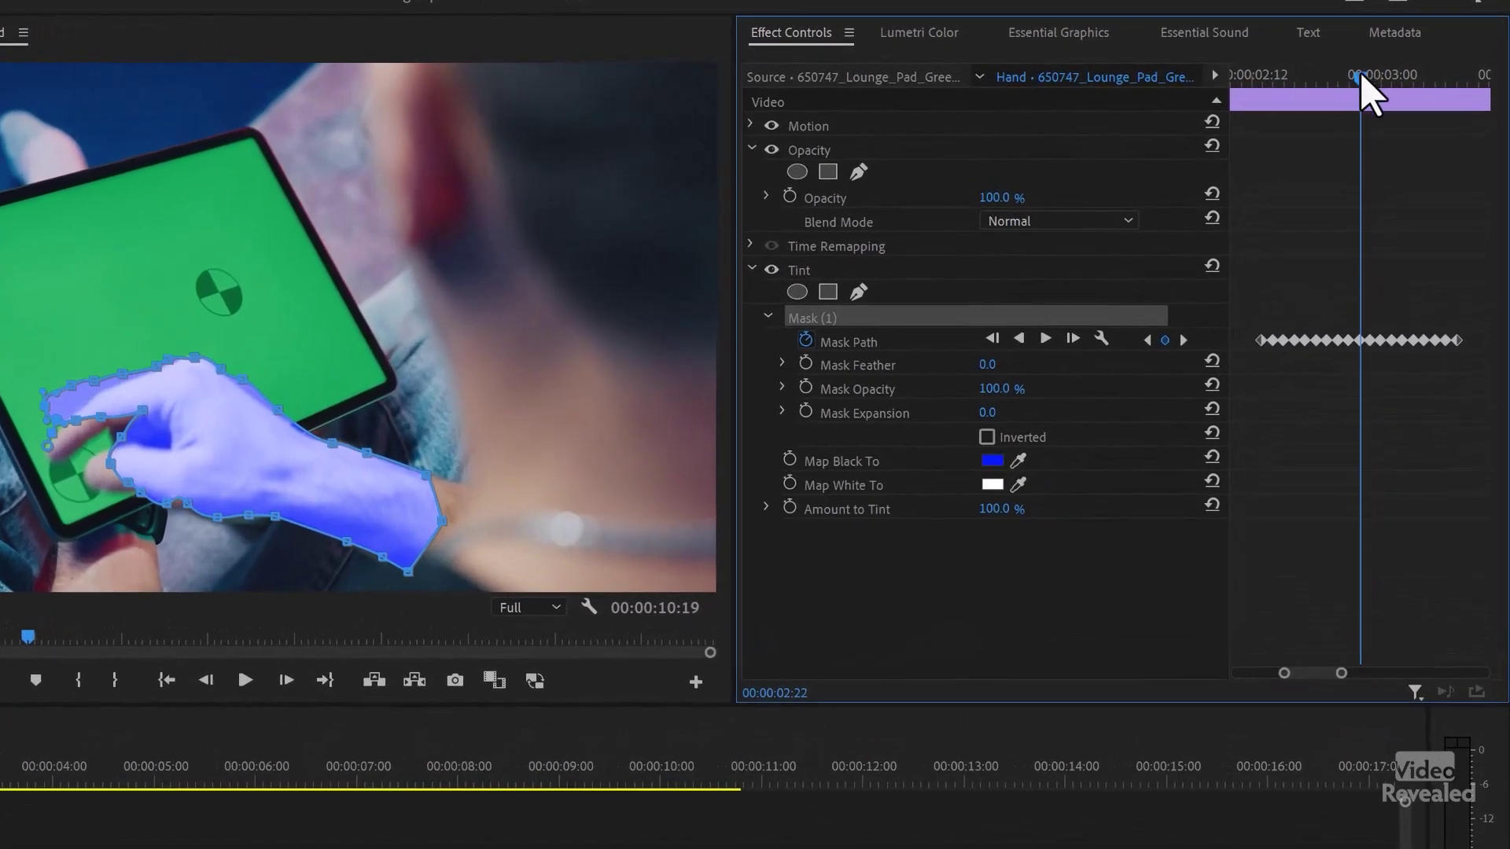
pyautogui.moveTo(1362, 74); pyautogui.dragTo(1324, 105)
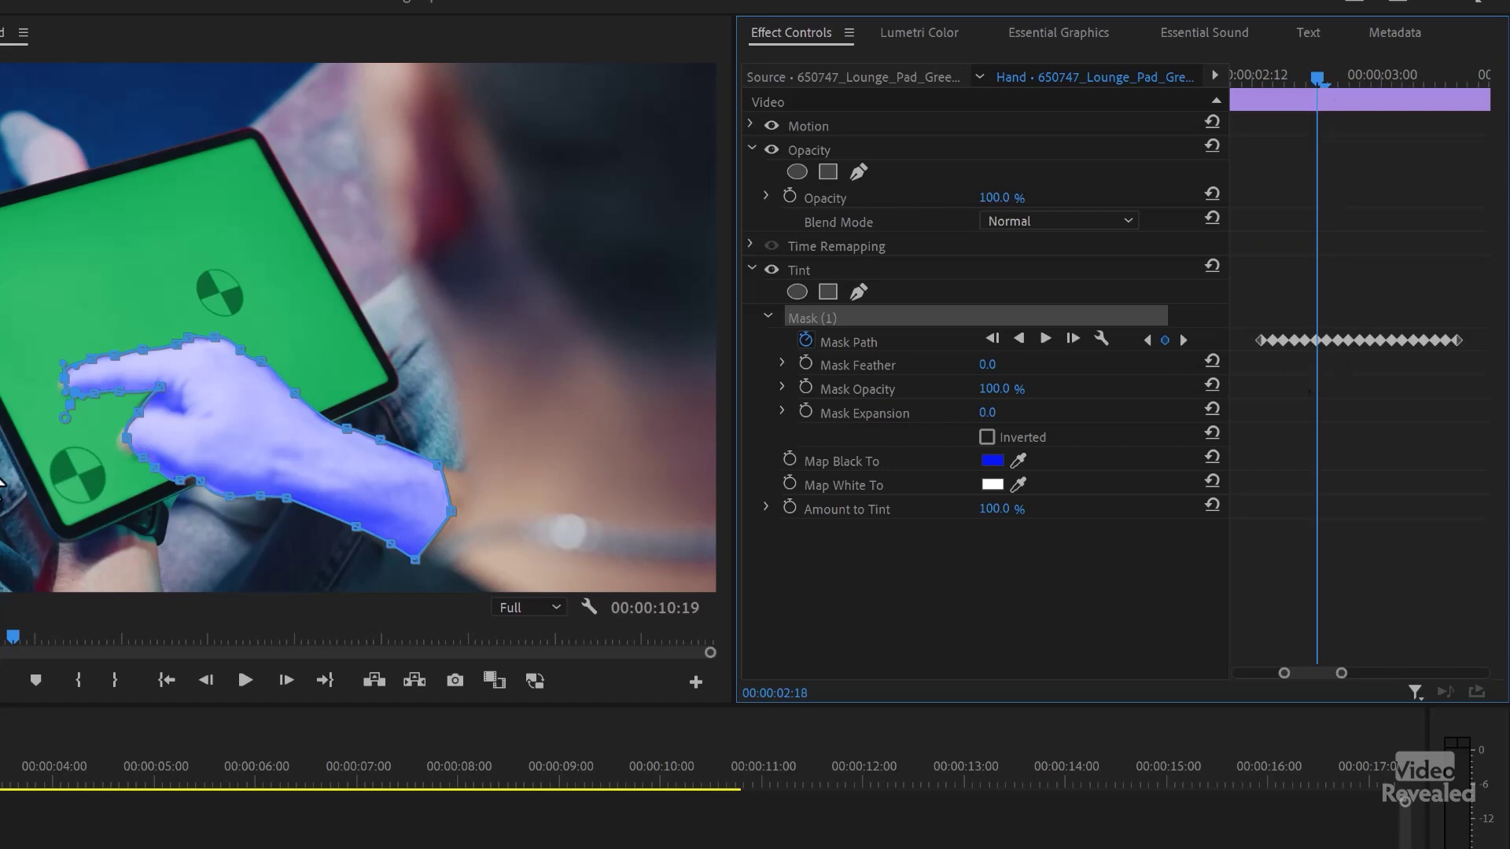
# Inspect the hand mask's keyframes, then bring up the Boris FX Mocha Essentials training page.
pyautogui.click(93, 412)
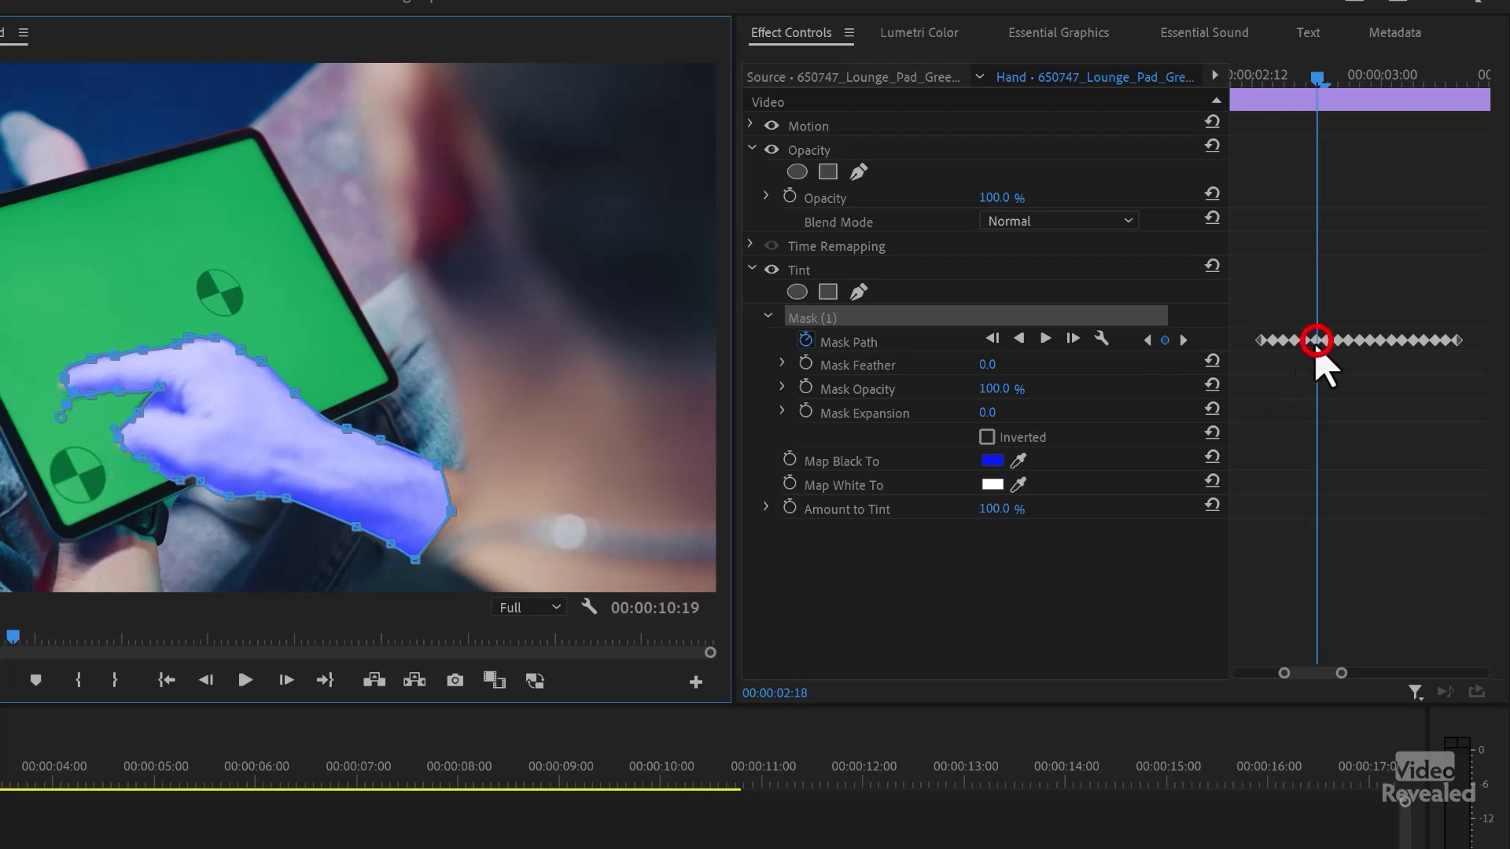
pyautogui.click(1475, 333)
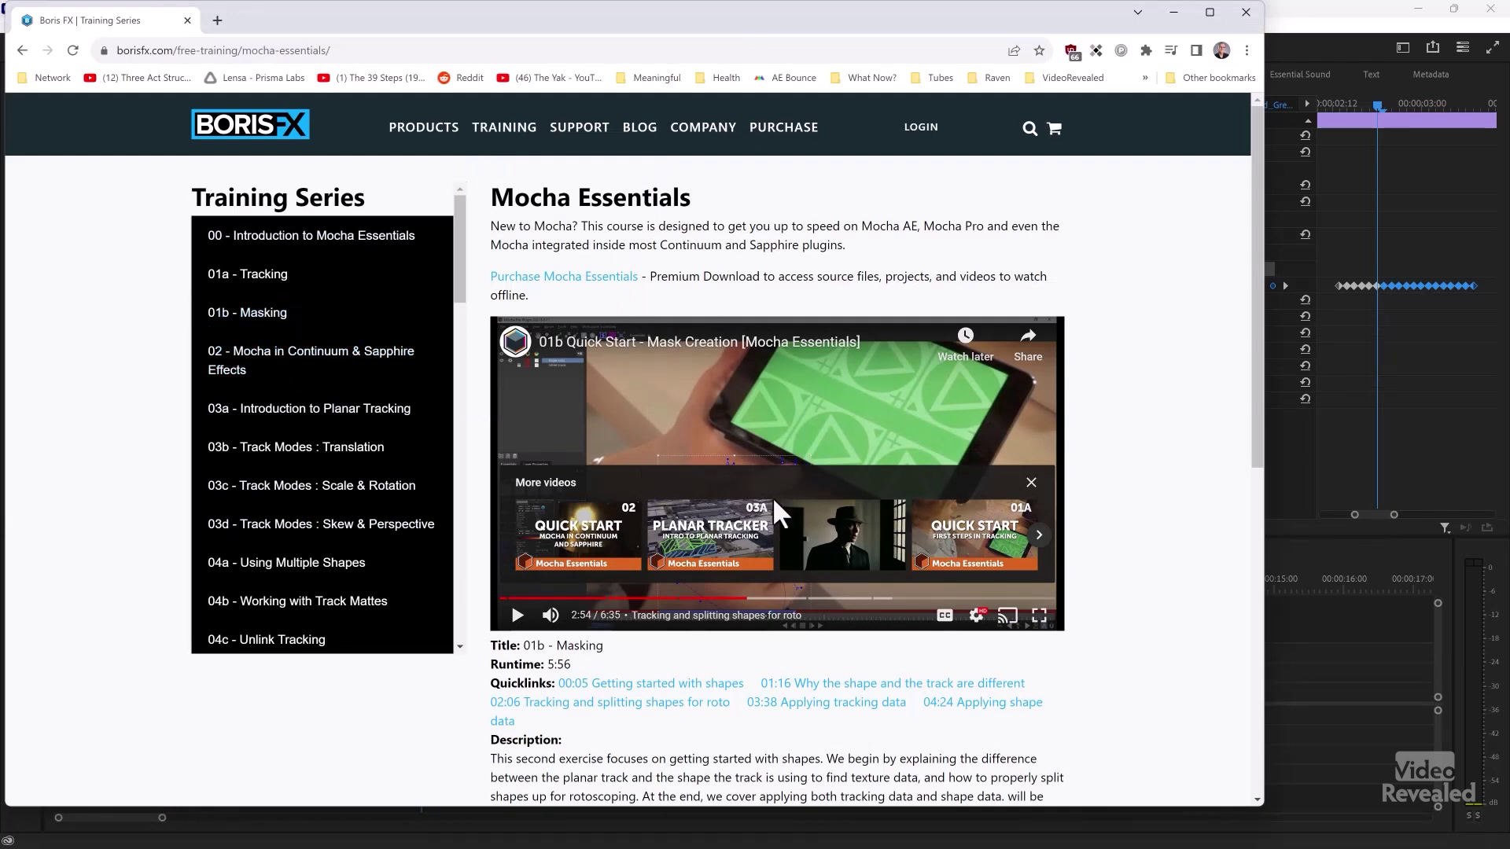
# Watch the Mocha Essentials 'Quick Start - Mask Creation' lesson full screen, pausing on the finger mask.
pyautogui.click(1030, 484)
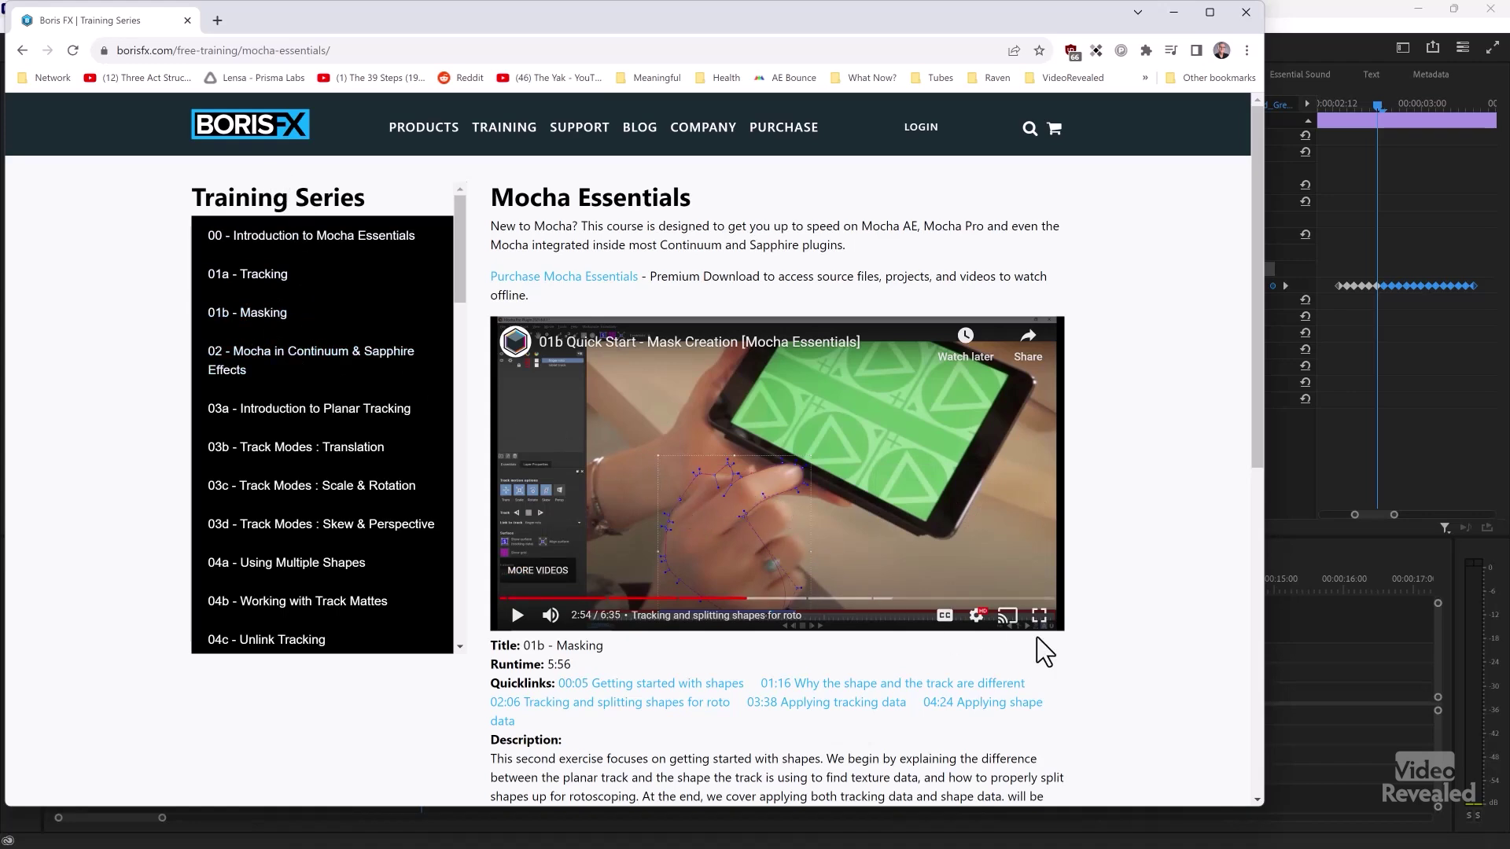
pyautogui.click(1039, 616)
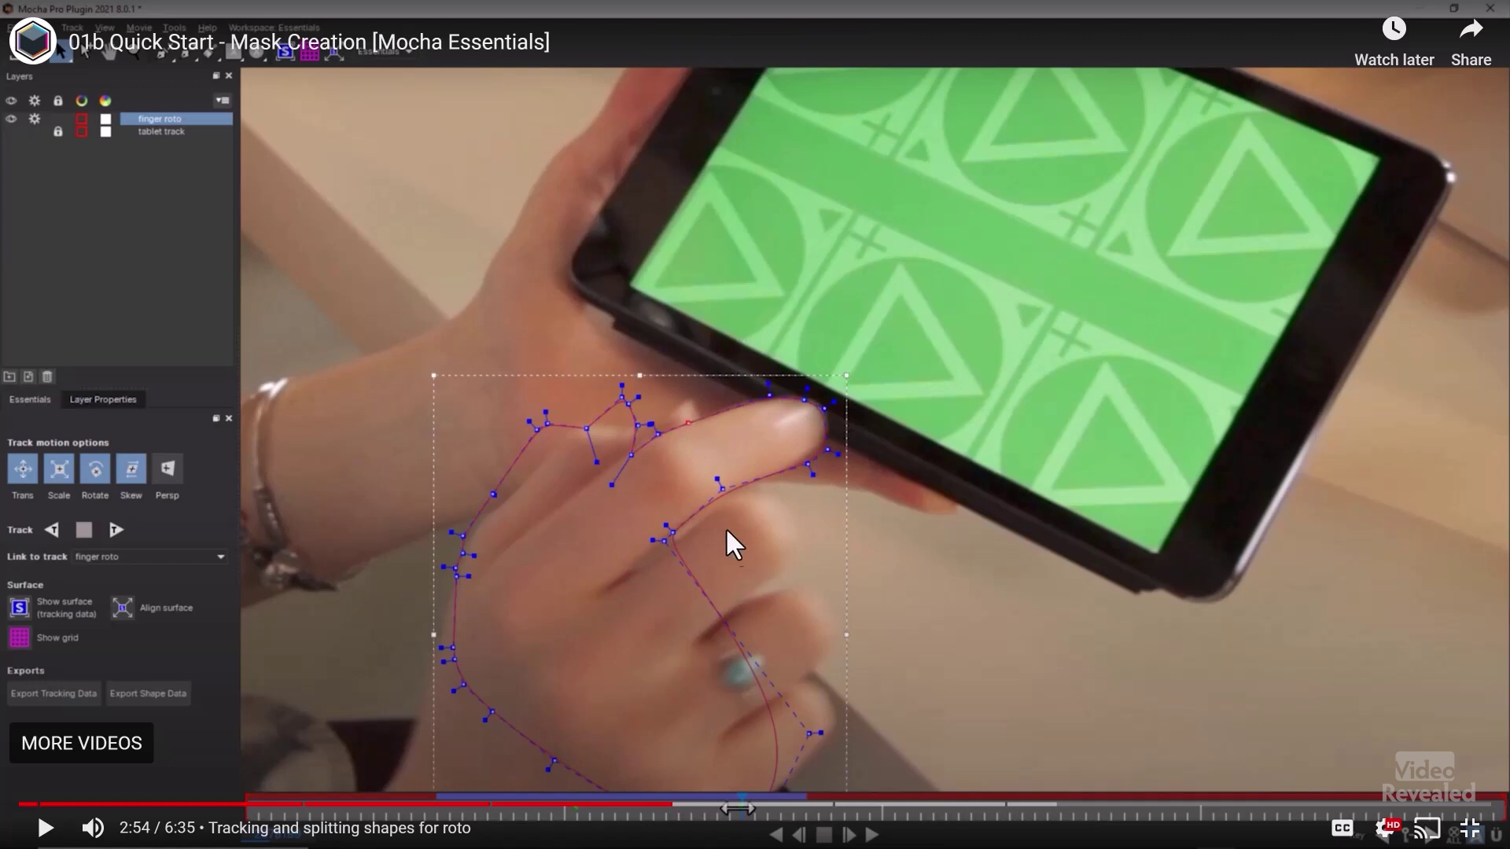
pyautogui.click(43, 830)
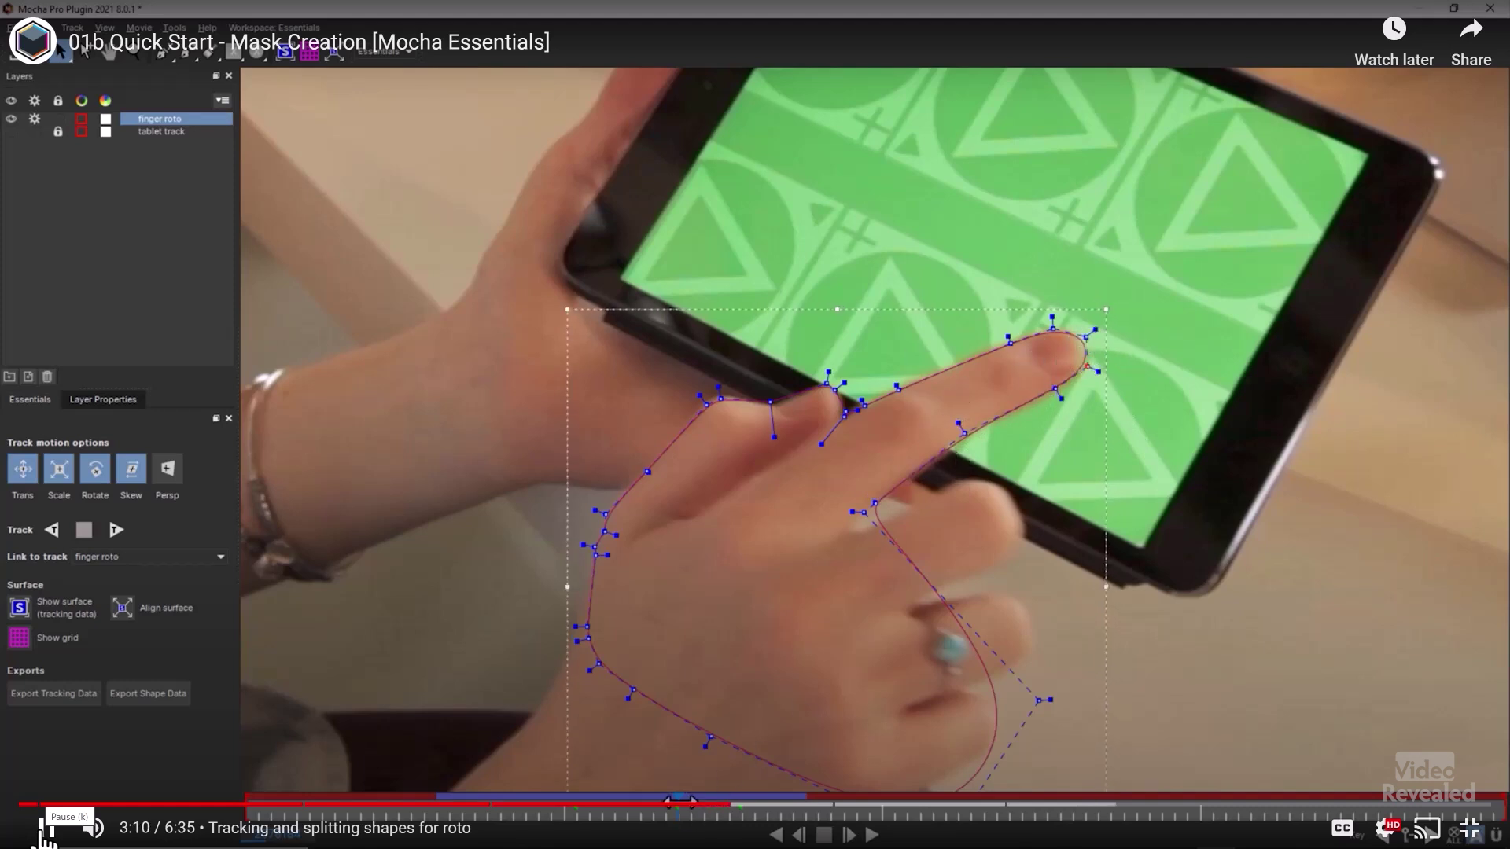
pyautogui.click(45, 833)
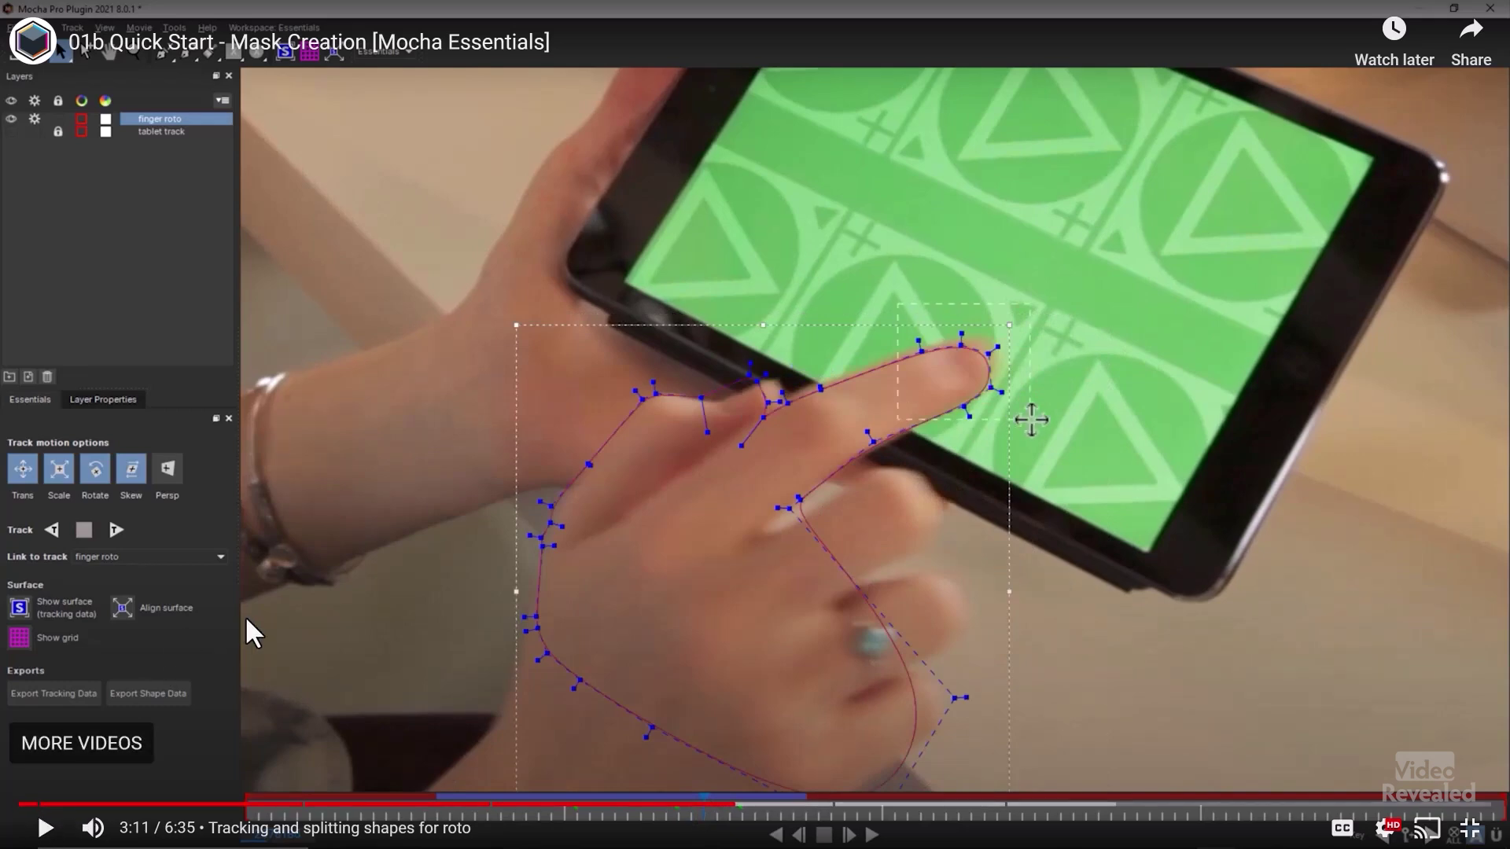
pyautogui.click(370, 592)
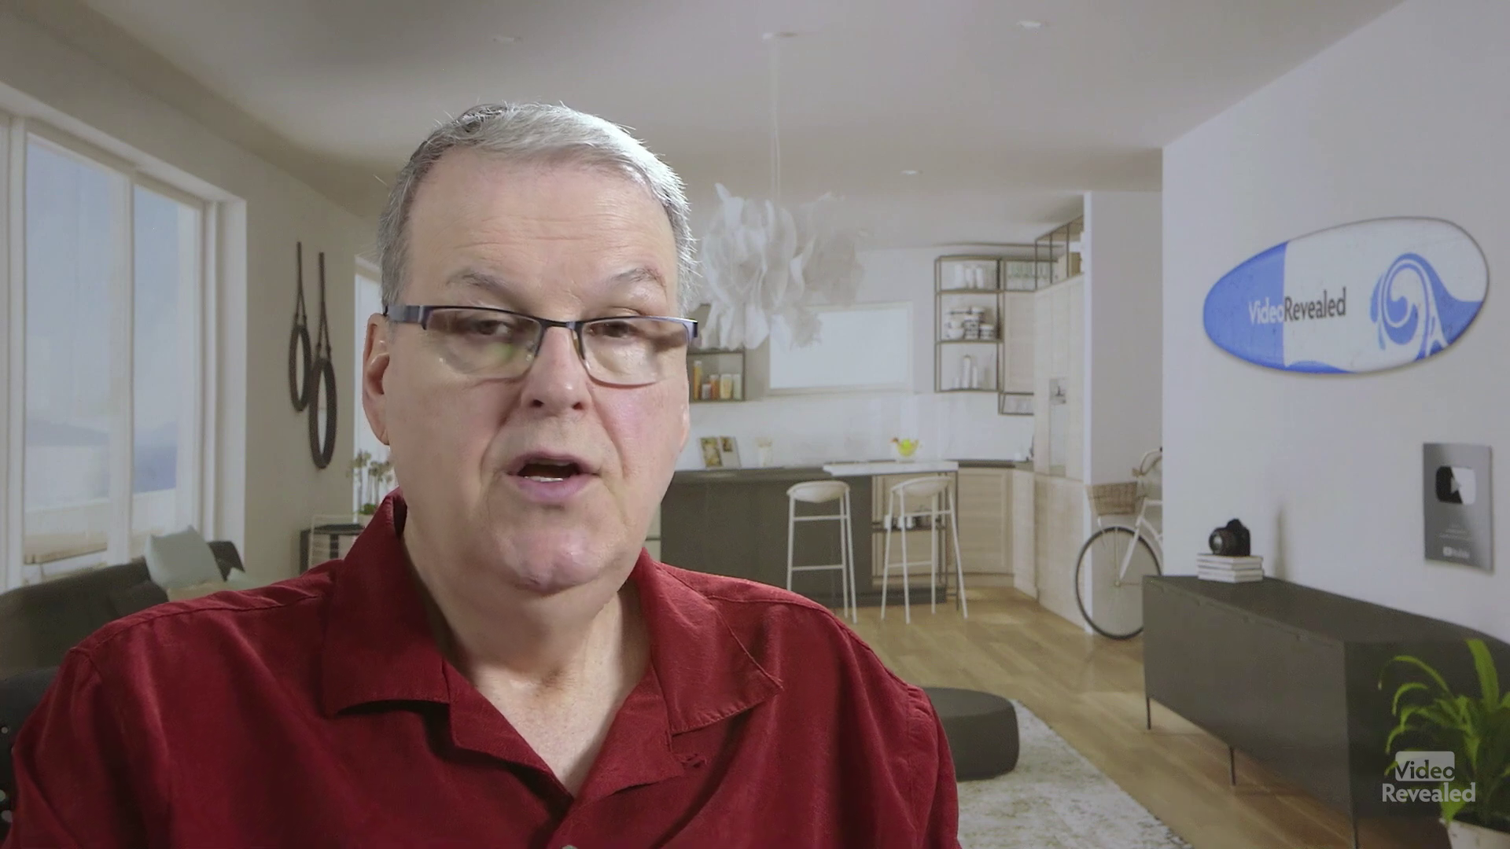